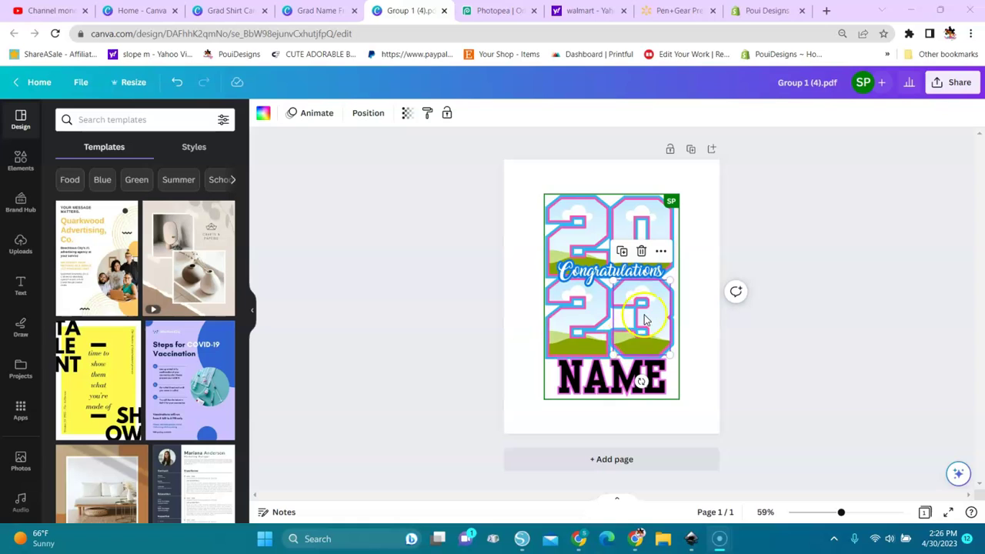
Step: Drop the fourth uploaded graduate portrait into the top-left 2 frame and enlarge it to fill
{"action": "left_click", "coordinate": [293, 297]}
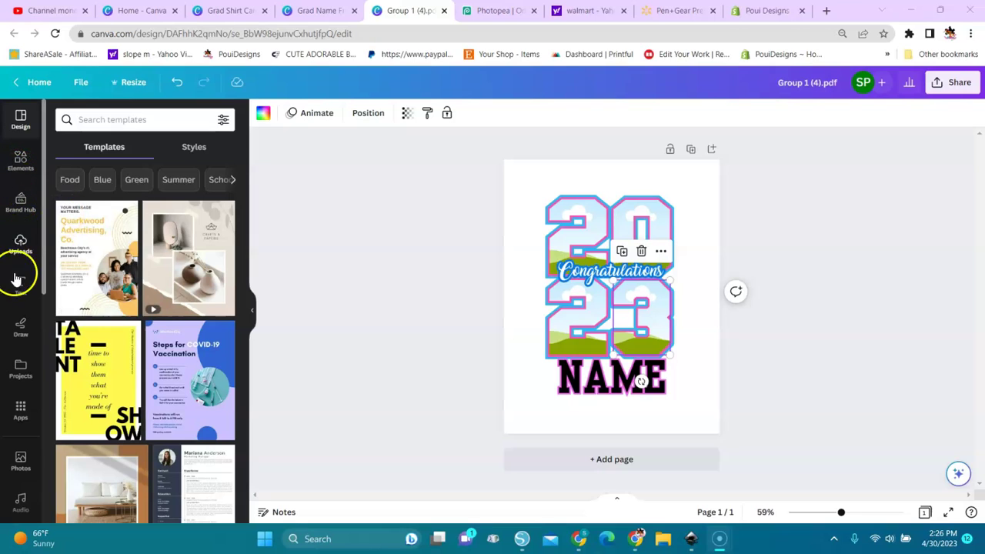
{"action": "left_click", "coordinate": [18, 248]}
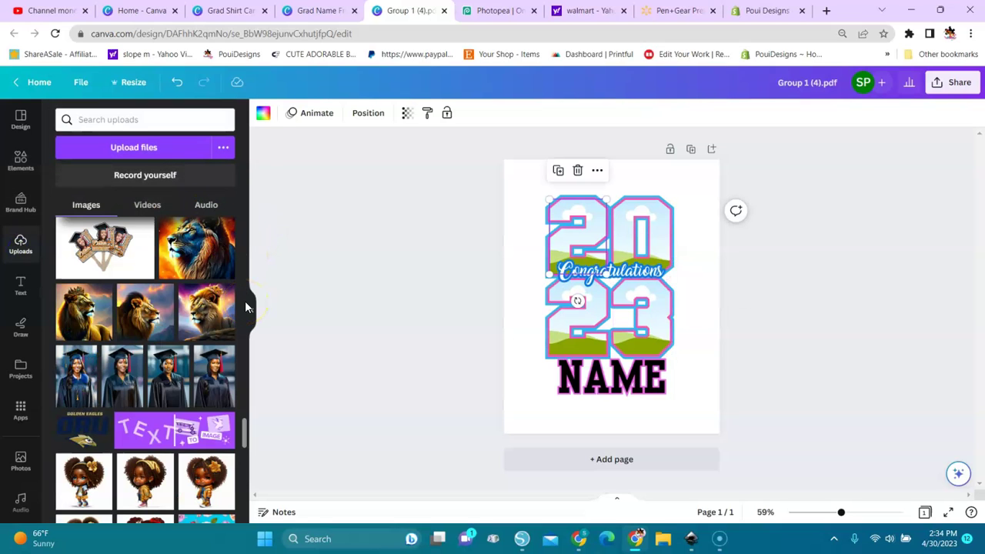
{"action": "left_click", "coordinate": [217, 383]}
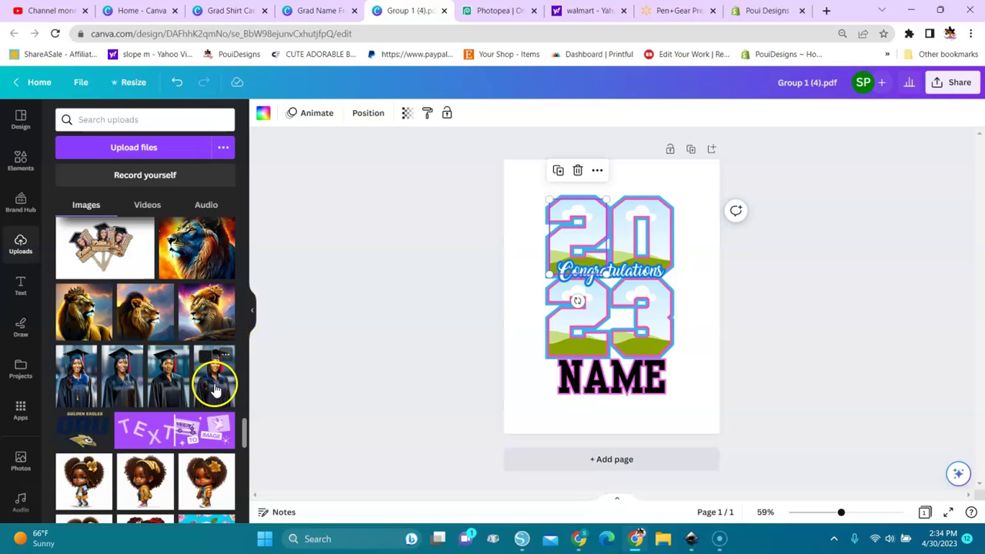
{"action": "left_click", "coordinate": [530, 257]}
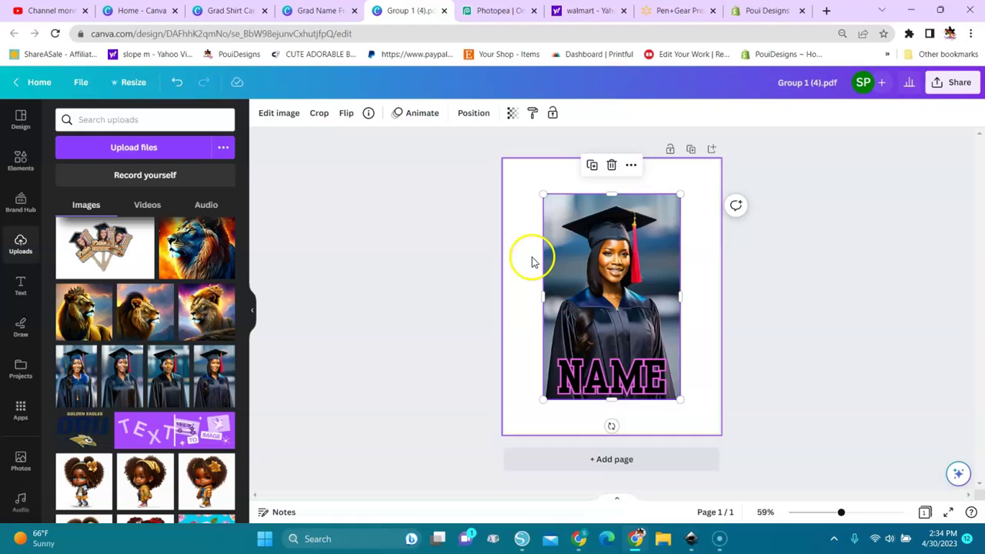
{"action": "left_click", "coordinate": [611, 275]}
{"action": "left_click_drag", "start_coordinate": [608, 271], "coordinate": [579, 216]}
{"action": "double_click", "coordinate": [579, 215]}
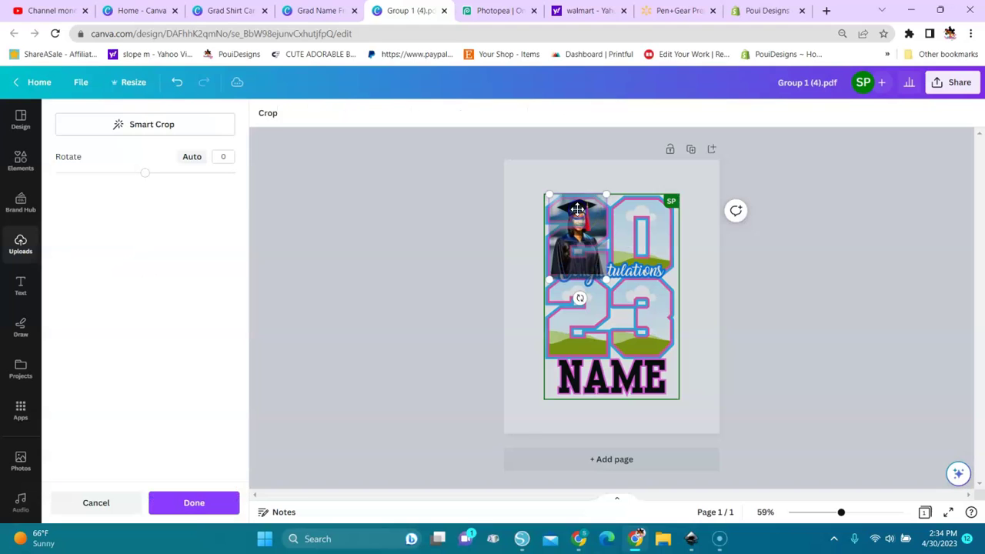
{"action": "mouse_move", "coordinate": [604, 197]}
{"action": "left_mouse_down"}
{"action": "mouse_move", "coordinate": [646, 167]}
{"action": "mouse_move", "coordinate": [639, 183]}
{"action": "mouse_move", "coordinate": [611, 181]}
{"action": "mouse_move", "coordinate": [614, 202]}
{"action": "left_mouse_up"}
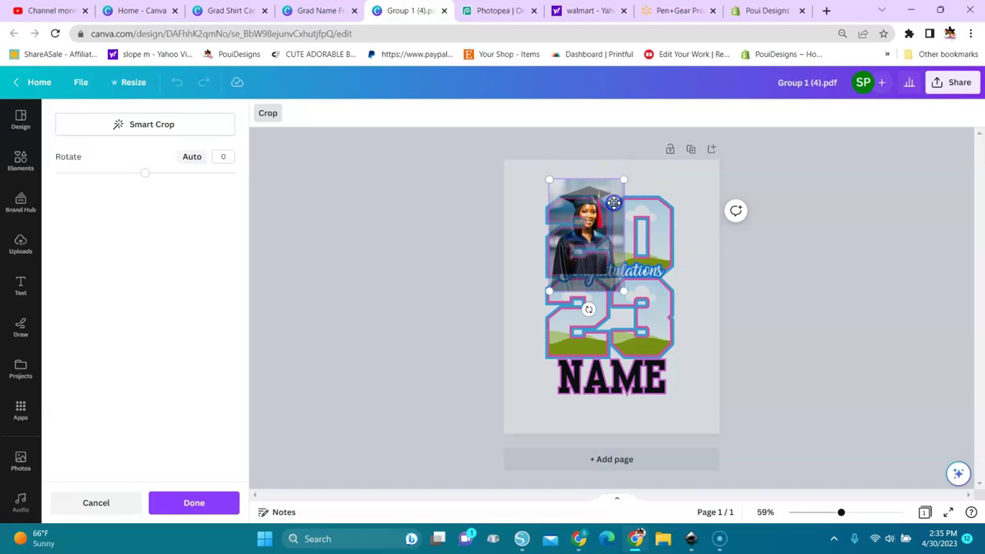
{"action": "left_click", "coordinate": [656, 178]}
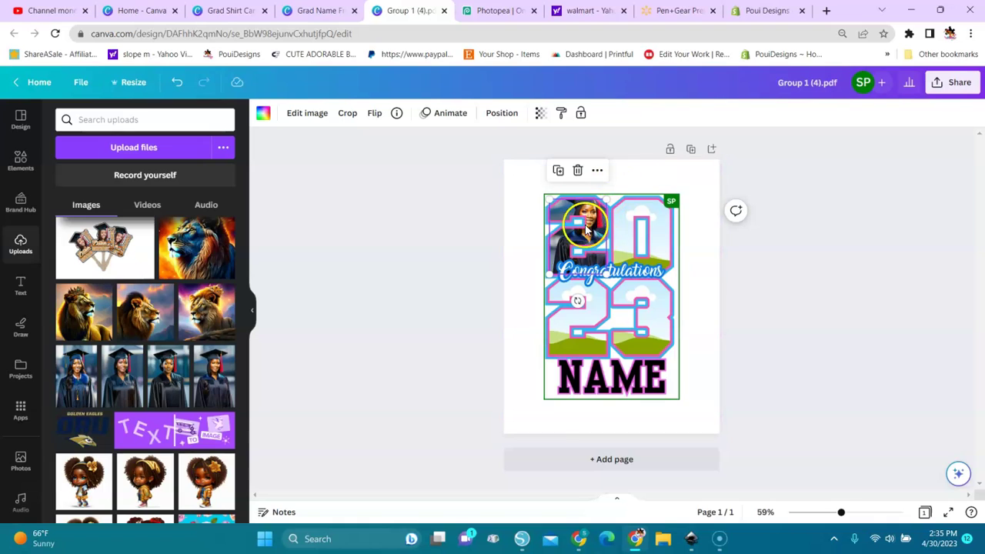
{"action": "left_click", "coordinate": [654, 208]}
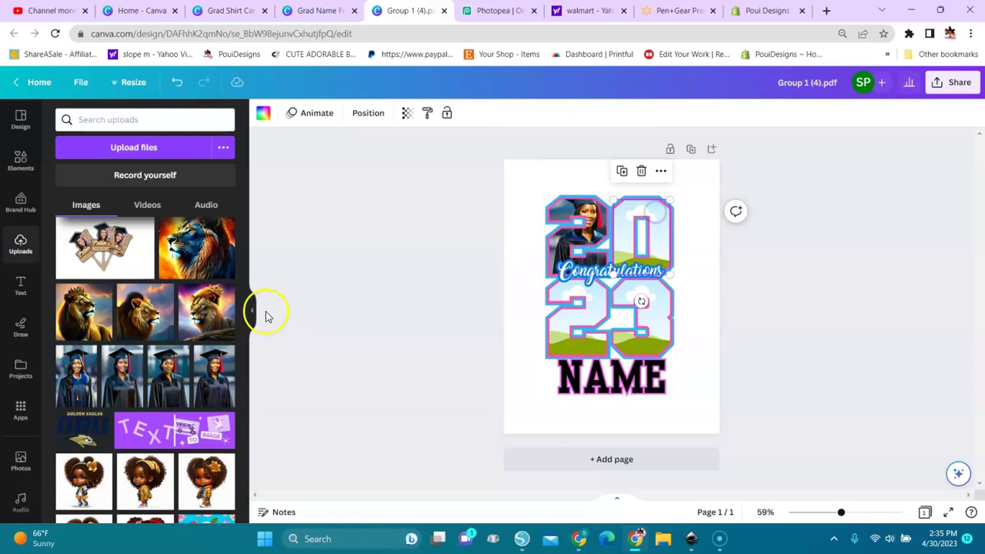
Step: Fill the top-right 0 frame with a woman's portrait, enlarged and shifted down
{"action": "left_click_drag", "start_coordinate": [242, 424], "coordinate": [243, 468]}
{"action": "scroll", "coordinate": [243, 461], "scroll_direction": "up", "scroll_amount": 3}
{"action": "left_click_drag", "start_coordinate": [200, 415], "coordinate": [671, 243]}
{"action": "double_click", "coordinate": [667, 230]}
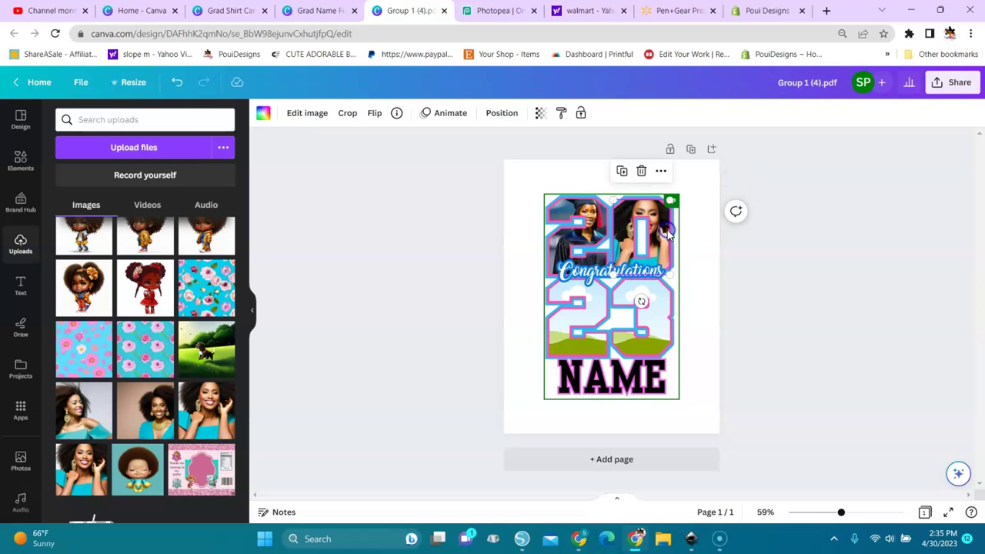
{"action": "left_click_drag", "start_coordinate": [680, 202], "coordinate": [694, 186]}
{"action": "left_click_drag", "start_coordinate": [660, 234], "coordinate": [658, 251]}
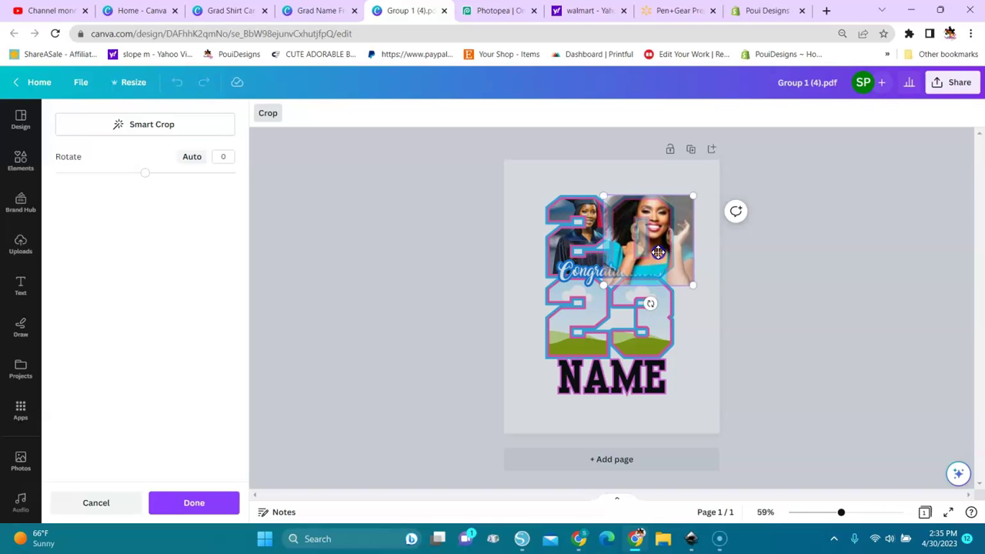
{"action": "left_click", "coordinate": [675, 190]}
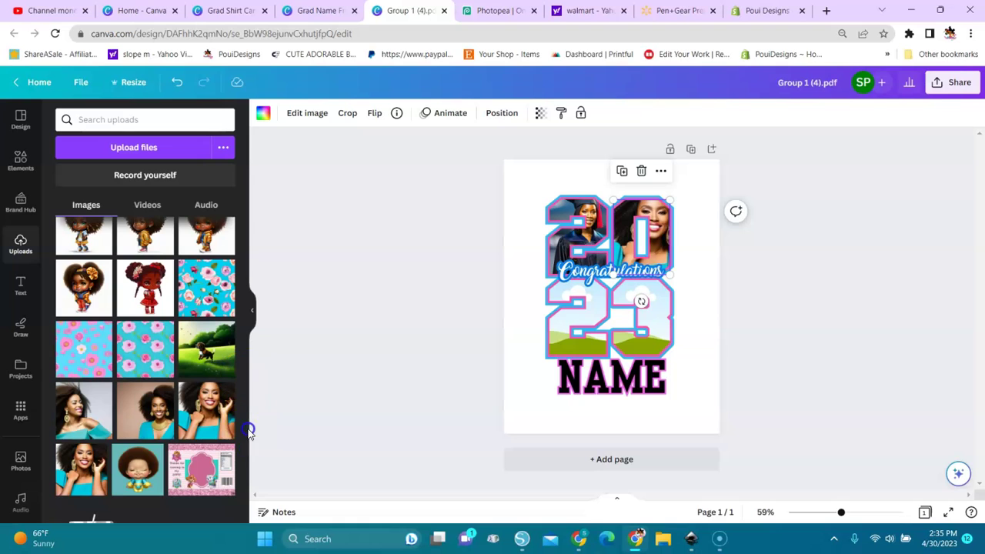
Step: Put a portrait in the lower-left 2 frame, undo a stray resize, then enlarge and lower it
{"action": "scroll", "coordinate": [243, 477], "scroll_direction": "down", "scroll_amount": 10}
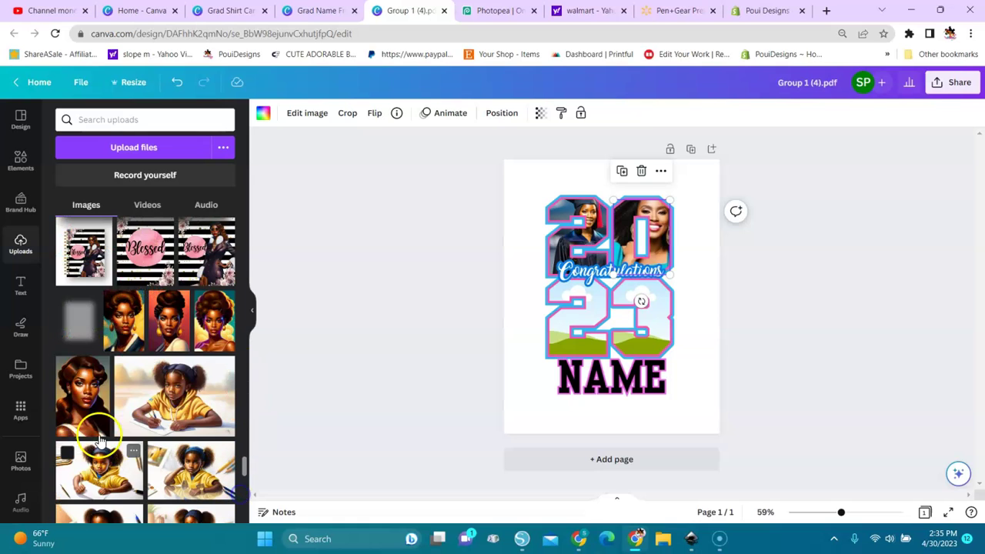
{"action": "left_click_drag", "start_coordinate": [91, 416], "coordinate": [597, 327]}
{"action": "left_click", "coordinate": [609, 283]}
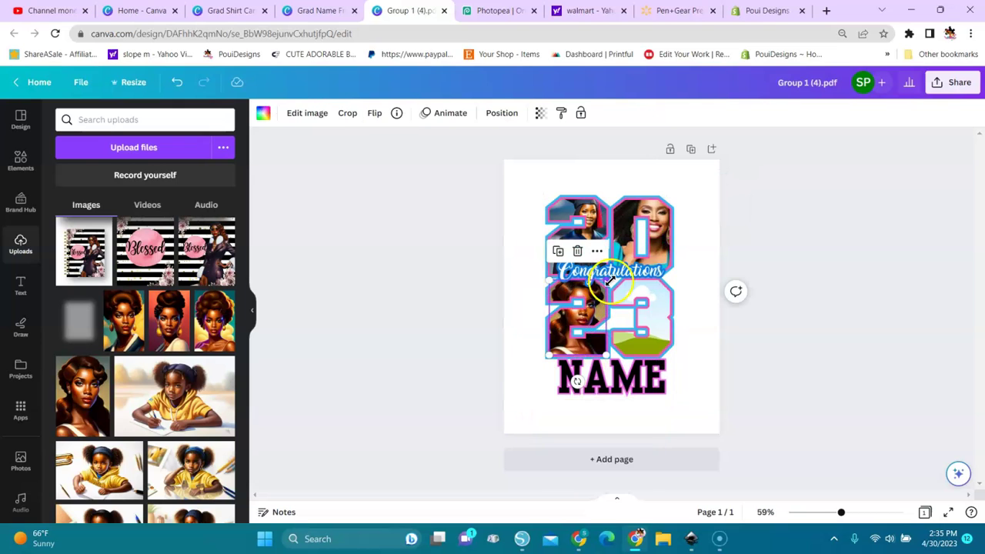
{"action": "left_click_drag", "start_coordinate": [608, 283], "coordinate": [624, 256]}
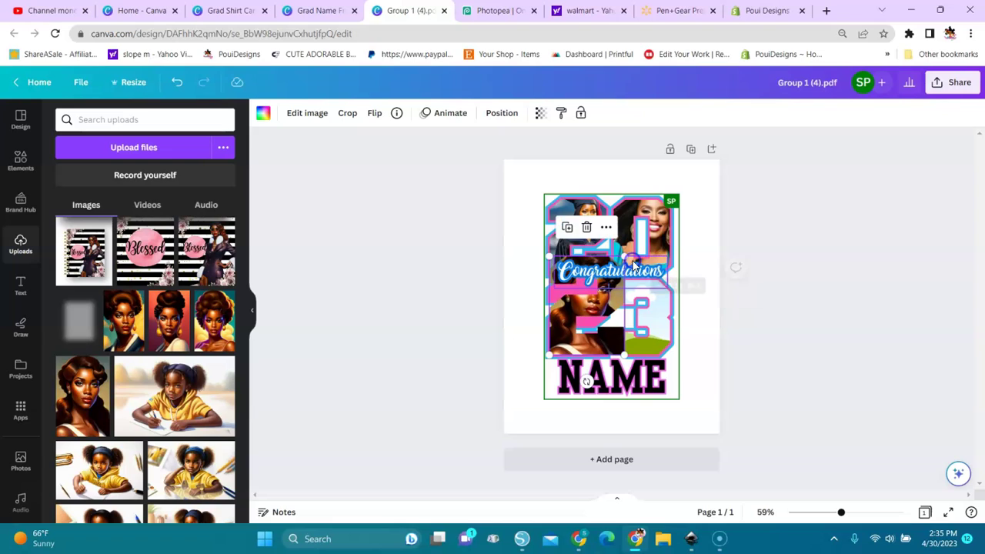
{"action": "key", "text": "ctrl+z"}
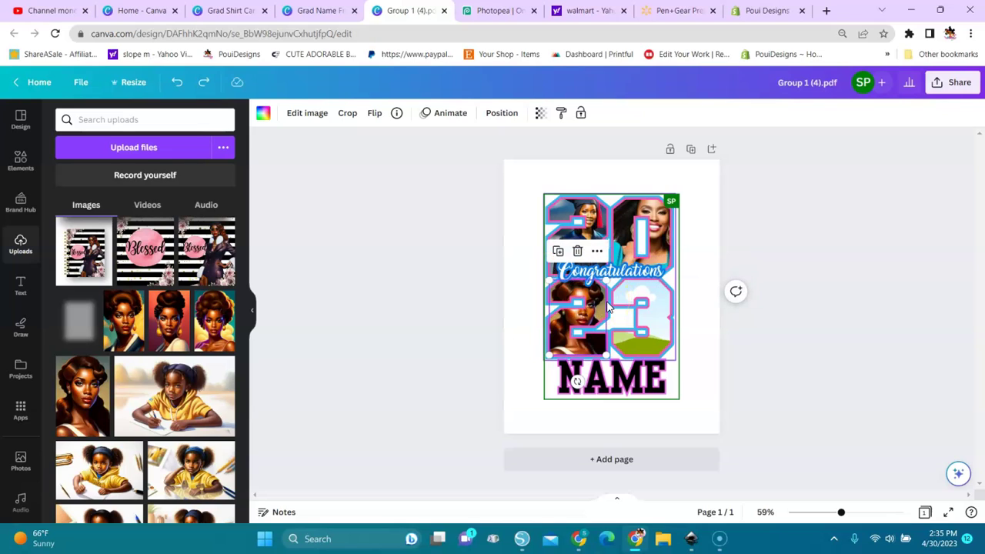
{"action": "double_click", "coordinate": [603, 306]}
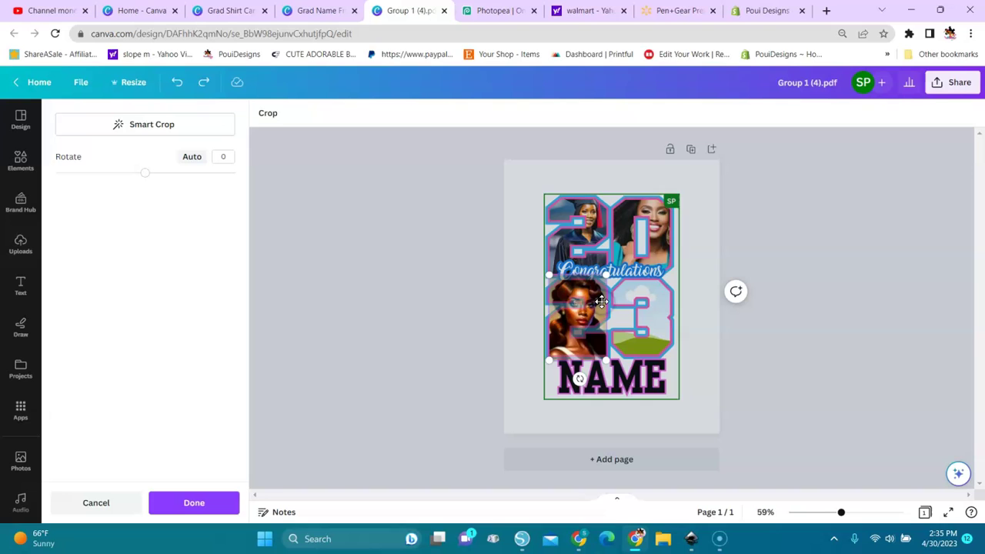
{"action": "left_click_drag", "start_coordinate": [607, 273], "coordinate": [615, 262]}
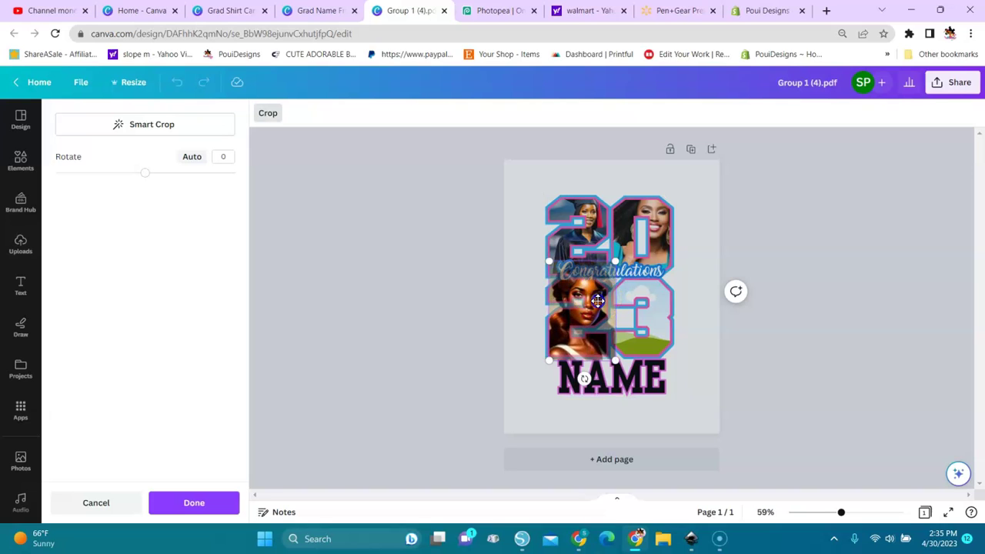
{"action": "left_click_drag", "start_coordinate": [597, 300], "coordinate": [600, 314]}
Step: Finish the lower-left crop and select the lower-right 3 frame
{"action": "left_click", "coordinate": [531, 319]}
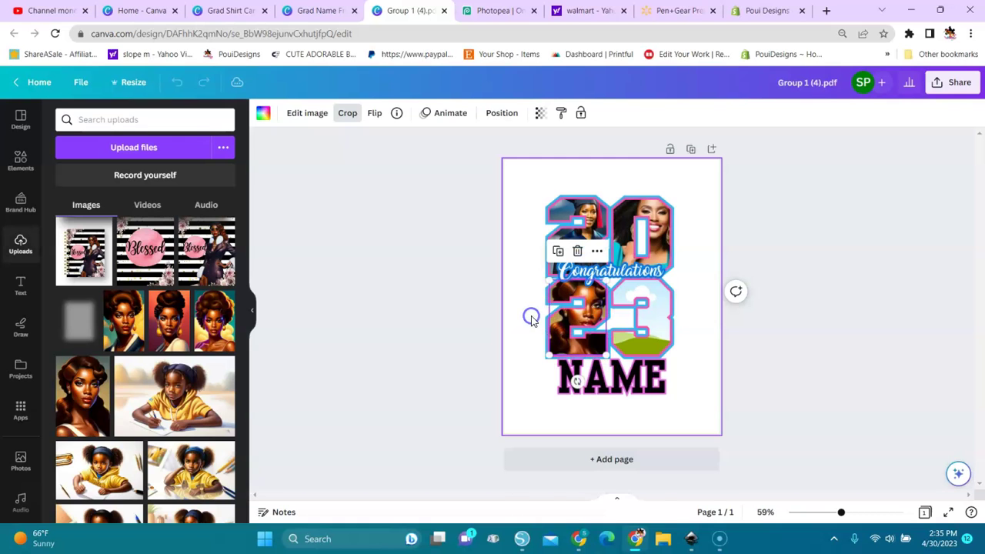
{"action": "left_click", "coordinate": [562, 328]}
{"action": "left_click", "coordinate": [536, 326]}
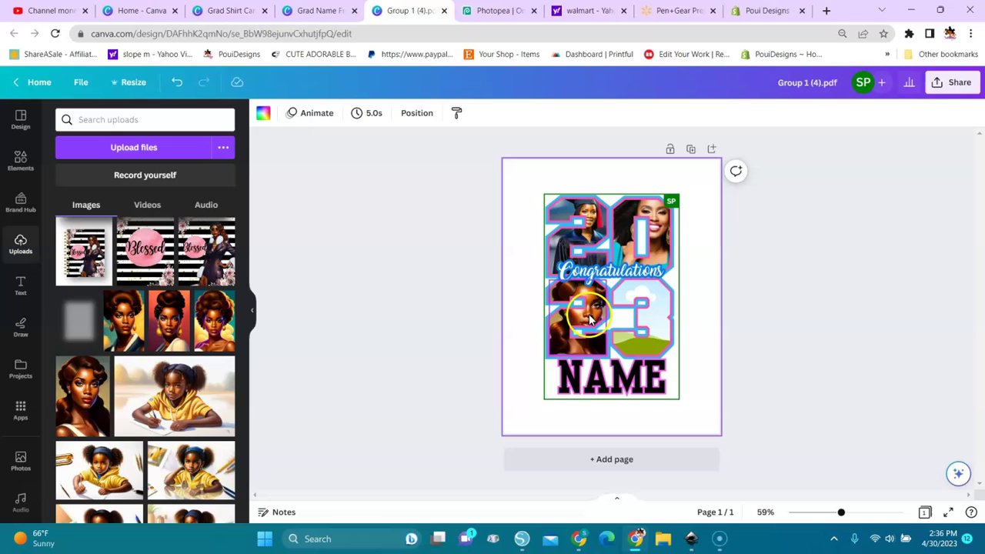
{"action": "left_click", "coordinate": [658, 315]}
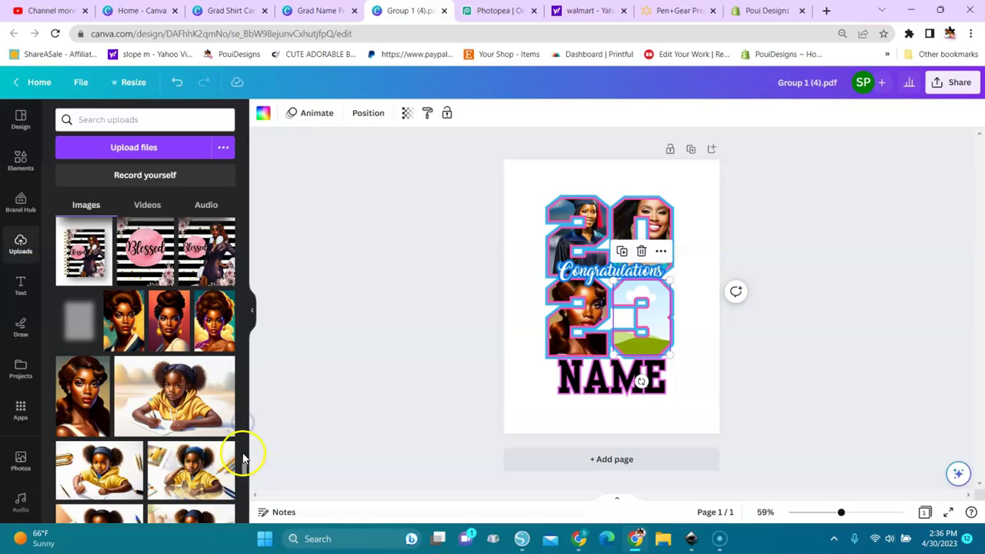
Step: Drop the lion artwork from Uploads into the 3 frame, enlarged and moved down
{"action": "scroll", "coordinate": [243, 462], "scroll_direction": "down", "scroll_amount": 3}
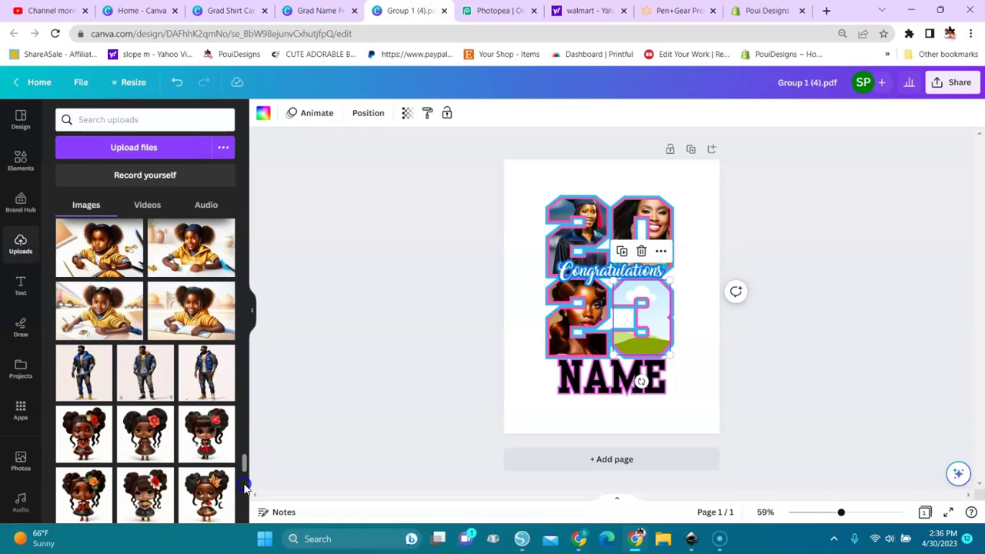
{"action": "left_click_drag", "start_coordinate": [244, 486], "coordinate": [248, 362]}
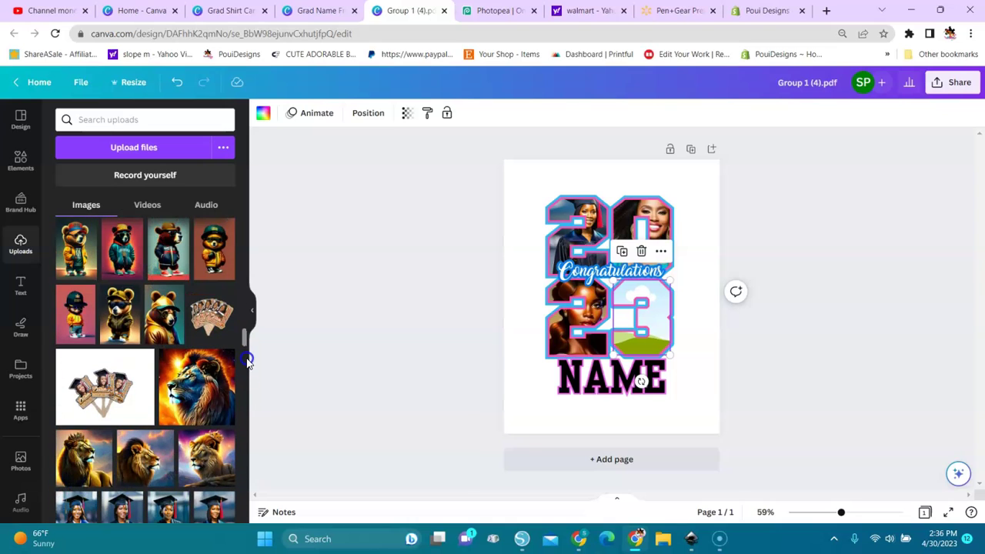
{"action": "left_click_drag", "start_coordinate": [193, 388], "coordinate": [664, 327]}
{"action": "double_click", "coordinate": [661, 323]}
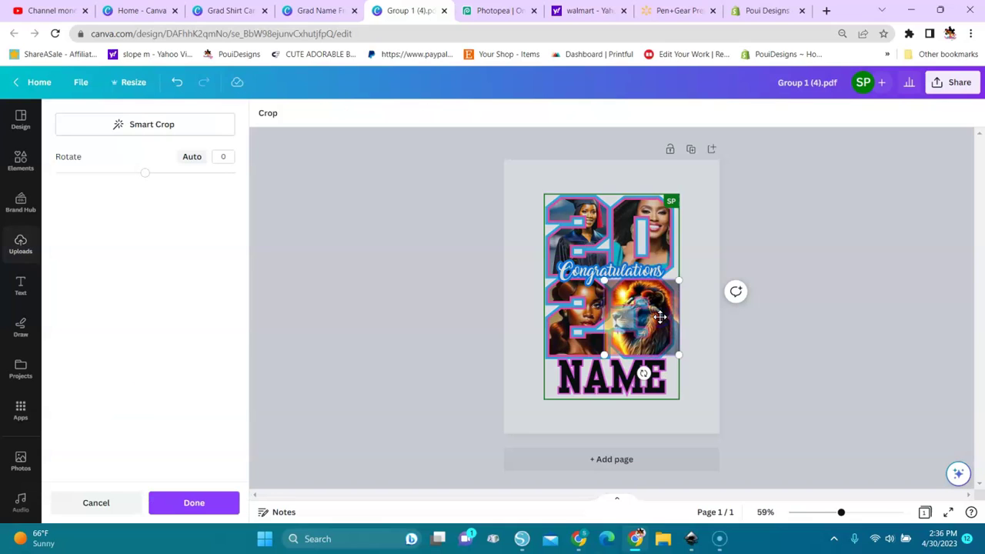
{"action": "left_click_drag", "start_coordinate": [677, 281], "coordinate": [698, 261]}
{"action": "left_click_drag", "start_coordinate": [689, 306], "coordinate": [694, 323]}
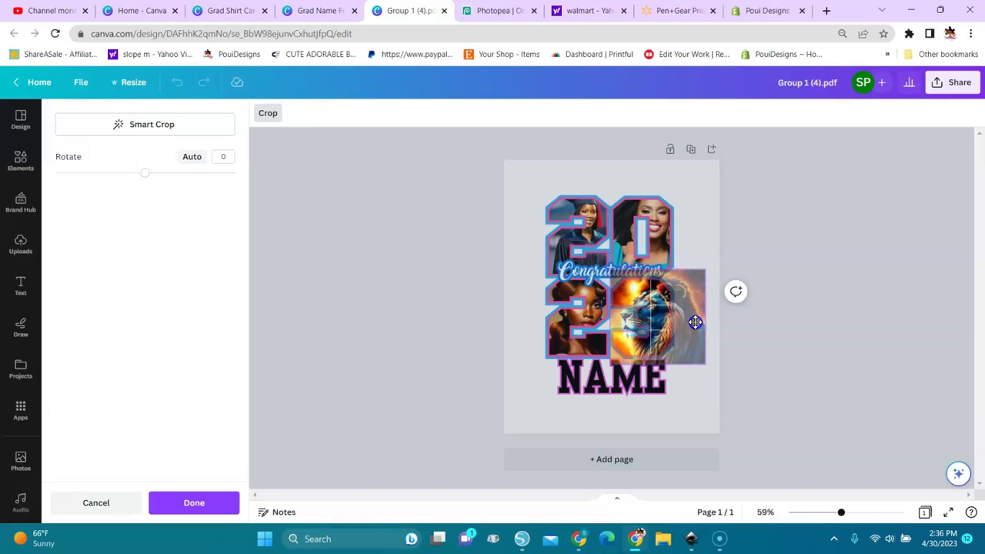
{"action": "left_click", "coordinate": [688, 250]}
{"action": "left_click", "coordinate": [670, 335]}
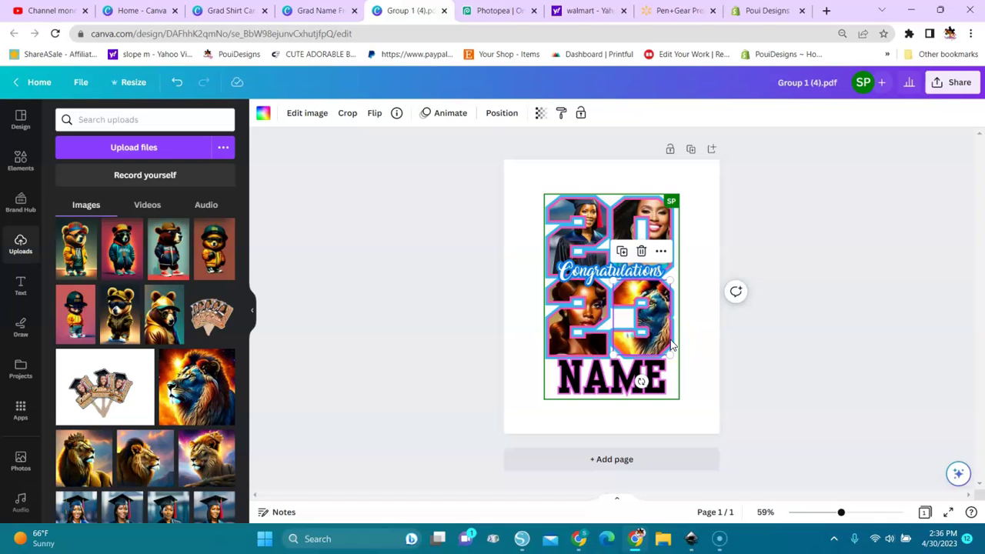
Step: Replace the placeholder word NAME beneath the 2023 graphic with the graduate's name
{"action": "left_click", "coordinate": [627, 385]}
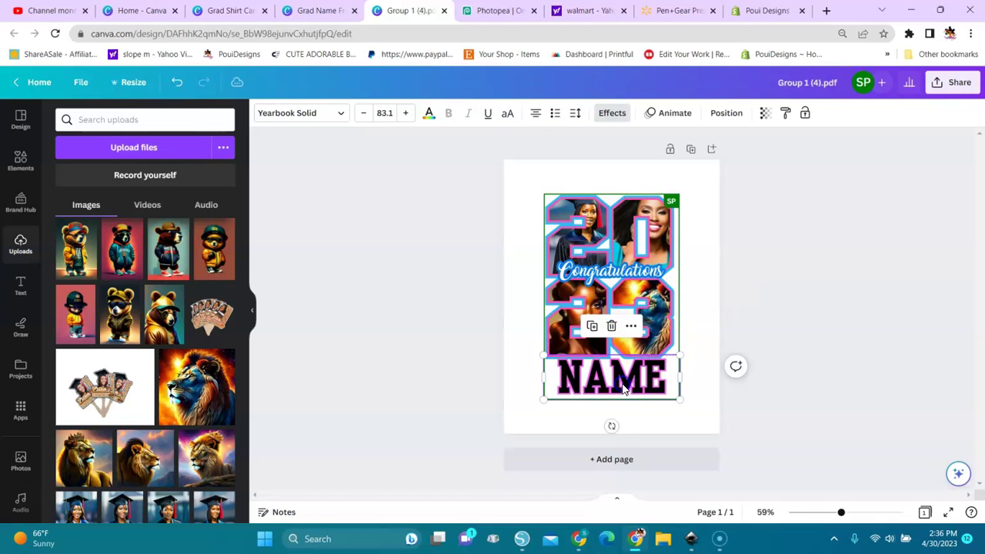
{"action": "left_click", "coordinate": [662, 377]}
{"action": "left_click", "coordinate": [664, 385]}
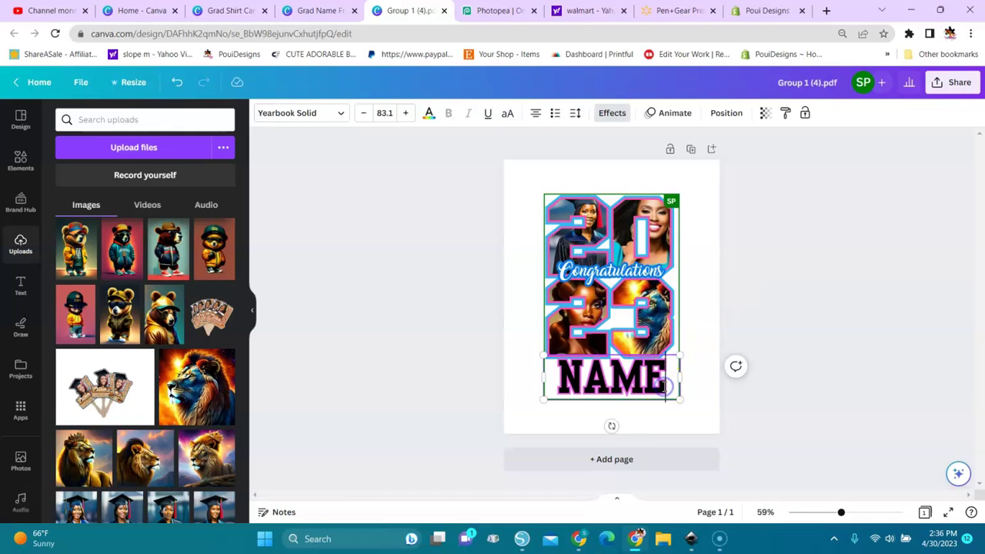
{"action": "key", "text": "BackSpace"}
{"action": "key", "text": "BackSpace"}
{"action": "key", "text": "BackSpace"}
{"action": "key", "text": "BackSpace"}
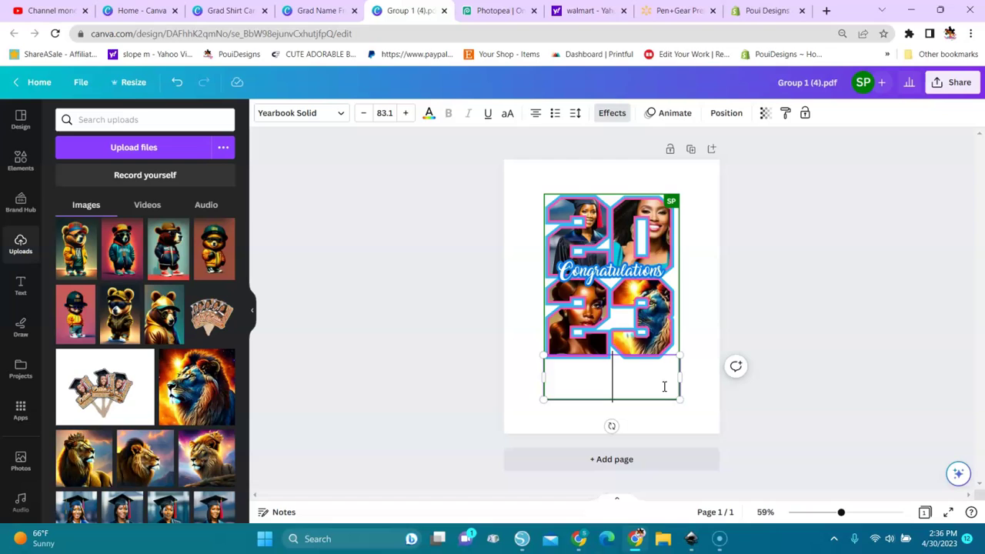
{"action": "type", "text": "GERRIE"}
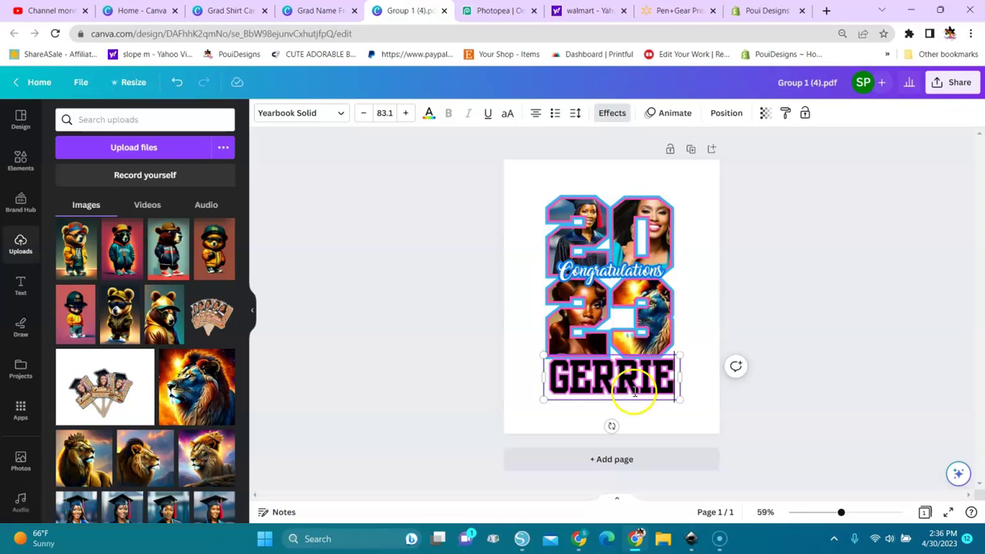
Step: Show the design's layer list via Position and select the pink 2023 outline layer
{"action": "left_click", "coordinate": [727, 117]}
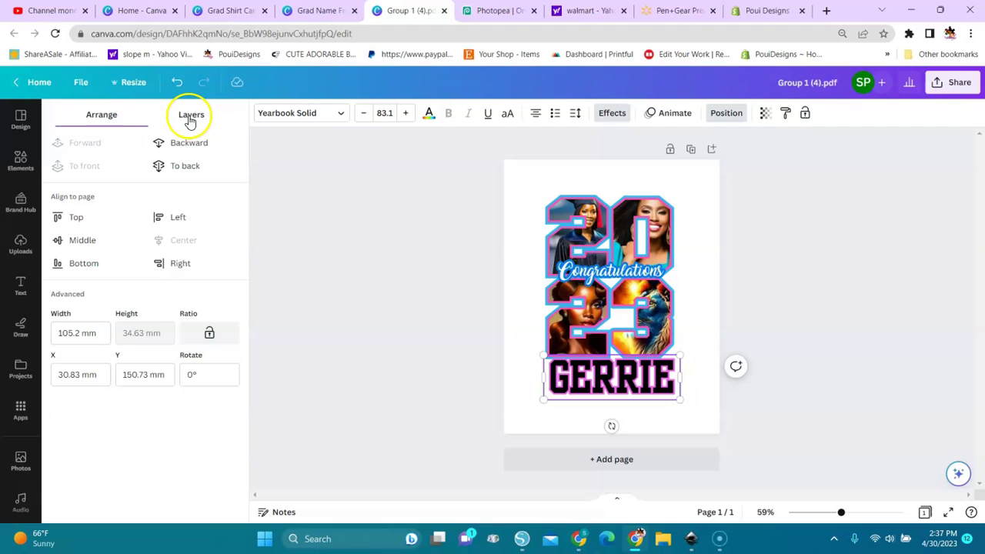
{"action": "left_click", "coordinate": [191, 117]}
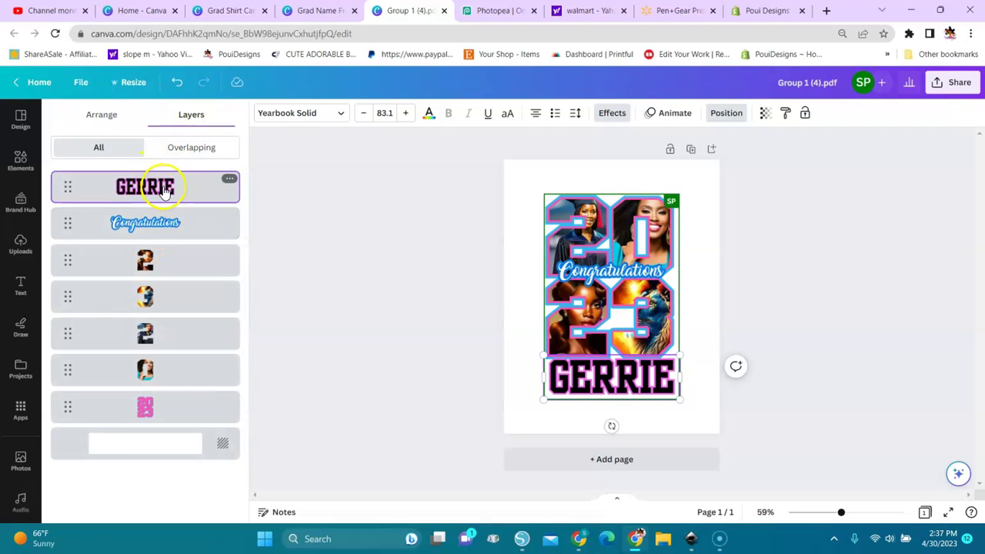
{"action": "left_click", "coordinate": [150, 412]}
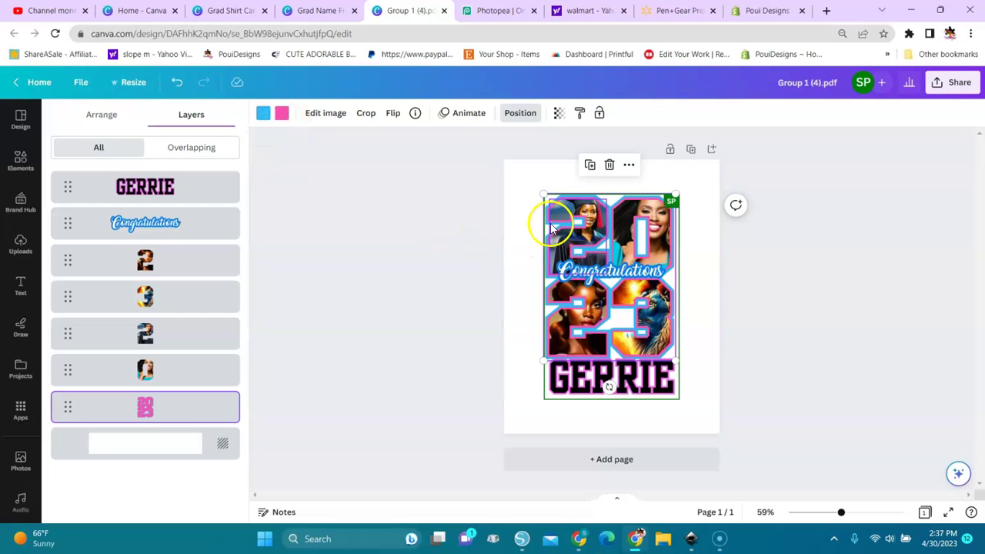
Step: Change the 2023 outline's blue colour to green
{"action": "left_click", "coordinate": [264, 117]}
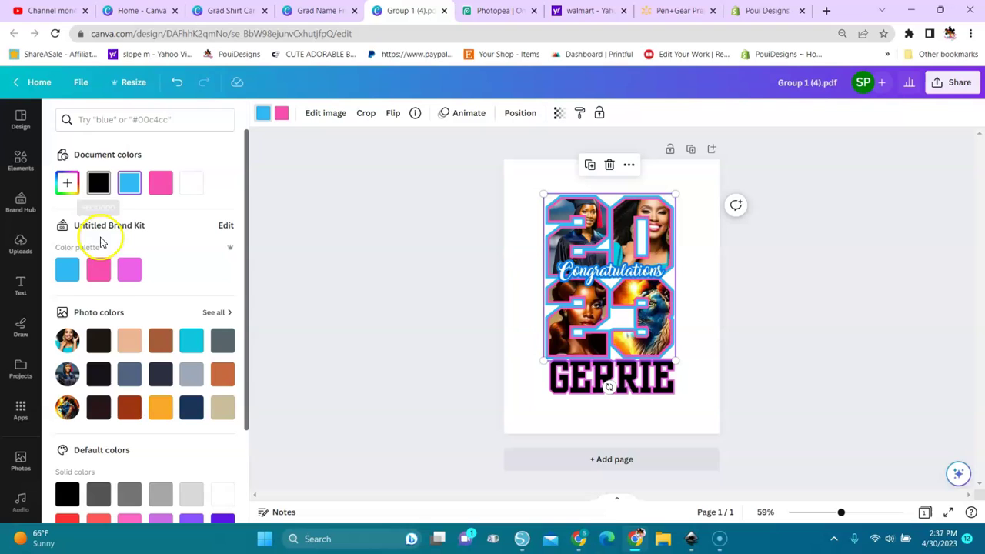
{"action": "left_click", "coordinate": [67, 185]}
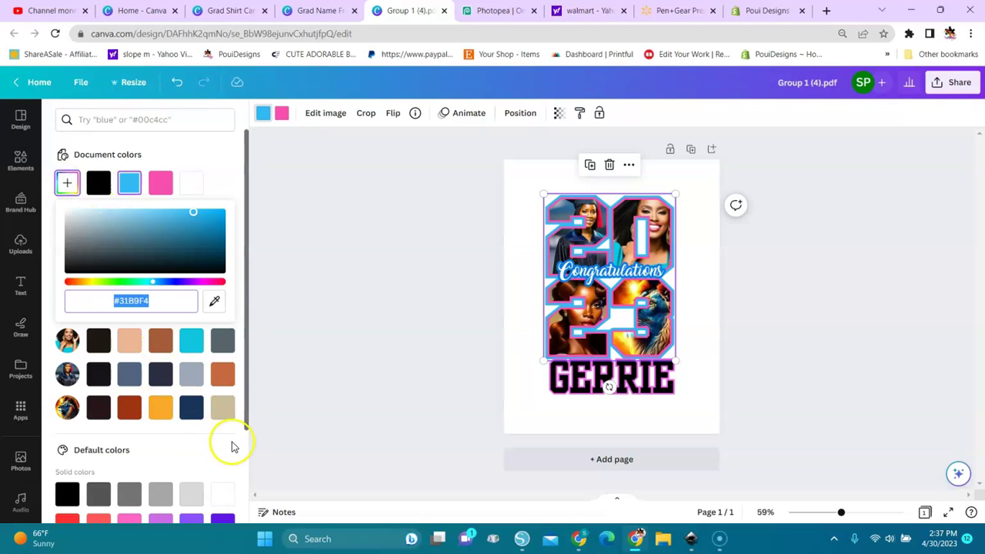
{"action": "left_click_drag", "start_coordinate": [242, 431], "coordinate": [235, 521]}
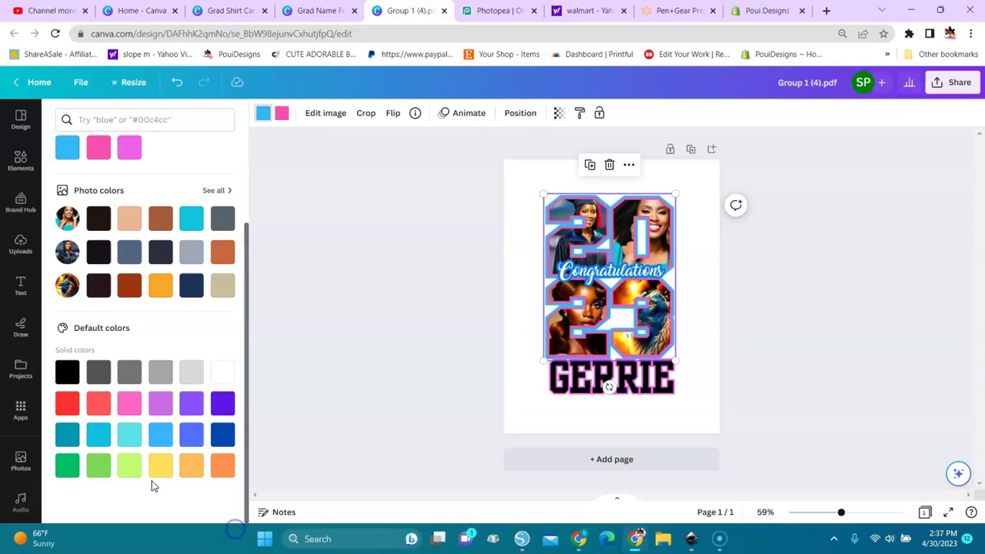
{"action": "left_click", "coordinate": [71, 465]}
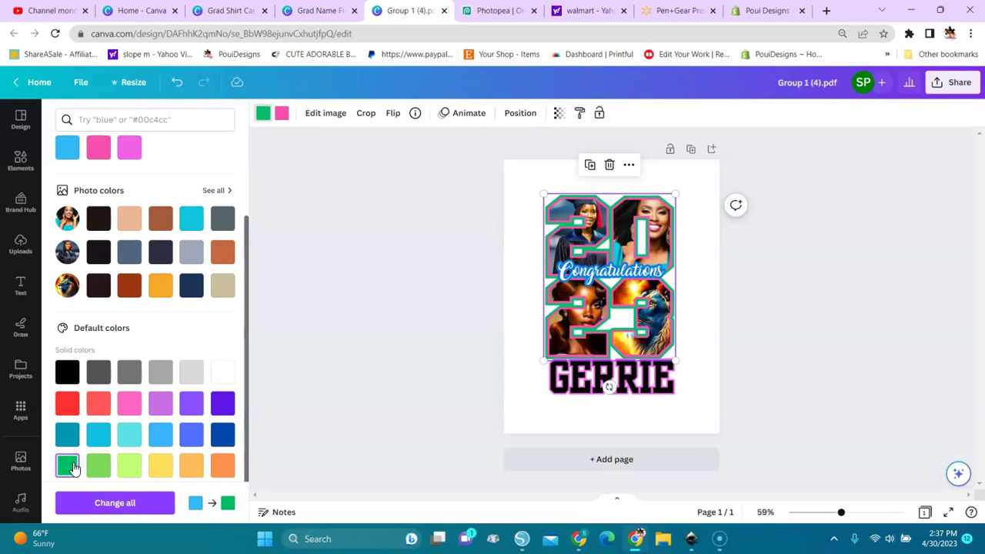
Step: Try purple, coral, orange, red, grey, turquoise and light blue on the outline's pink edge, then restore pink
{"action": "left_click", "coordinate": [282, 113]}
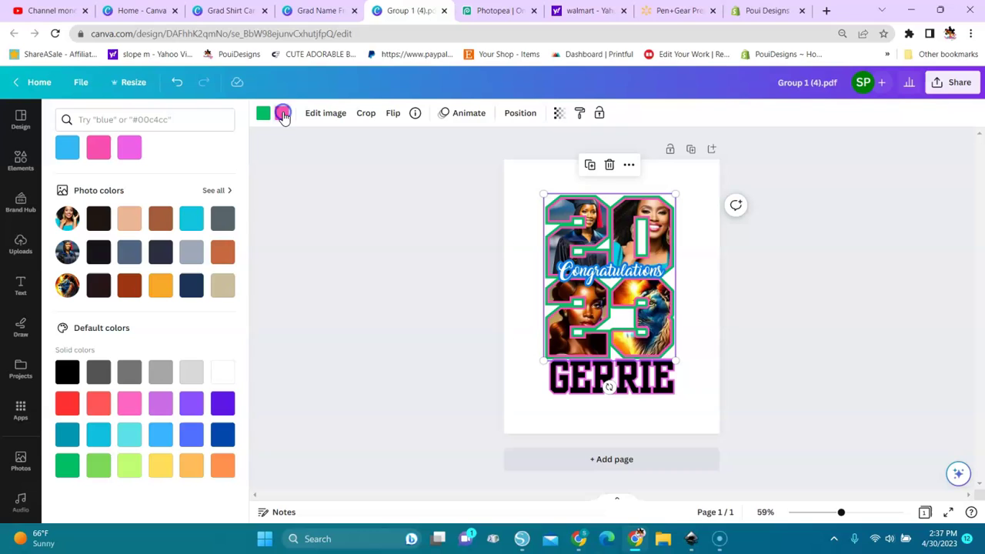
{"action": "left_click", "coordinate": [191, 408]}
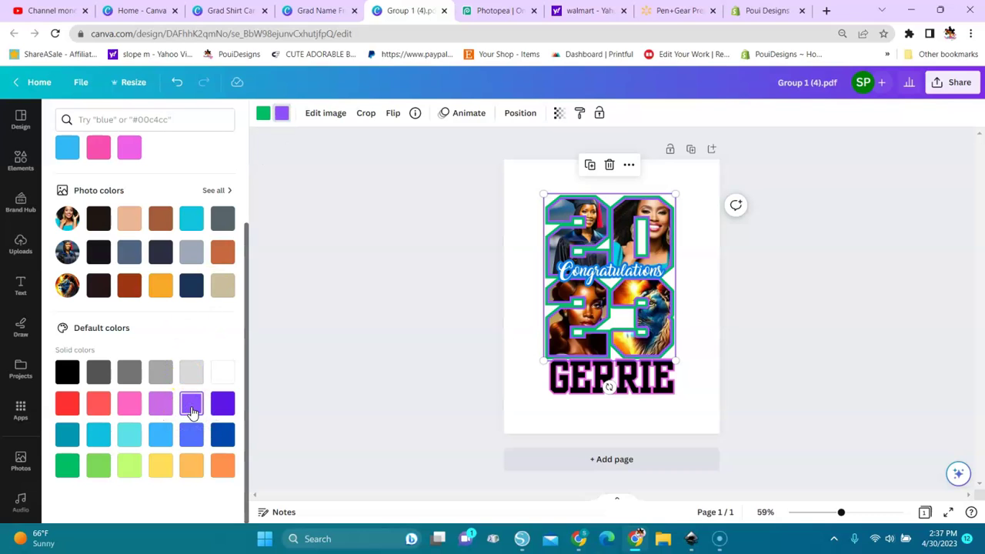
{"action": "left_click", "coordinate": [98, 403]}
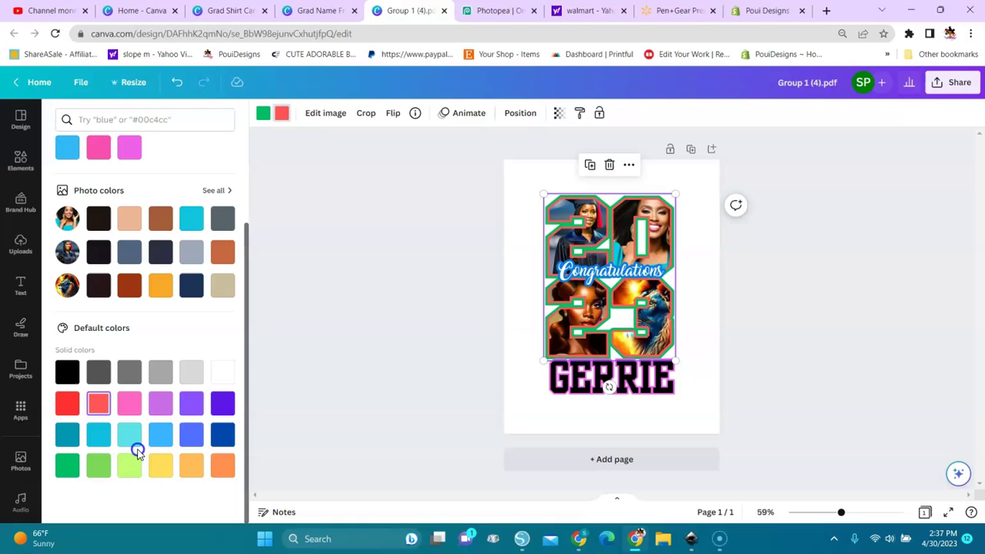
{"action": "left_click", "coordinate": [192, 466]}
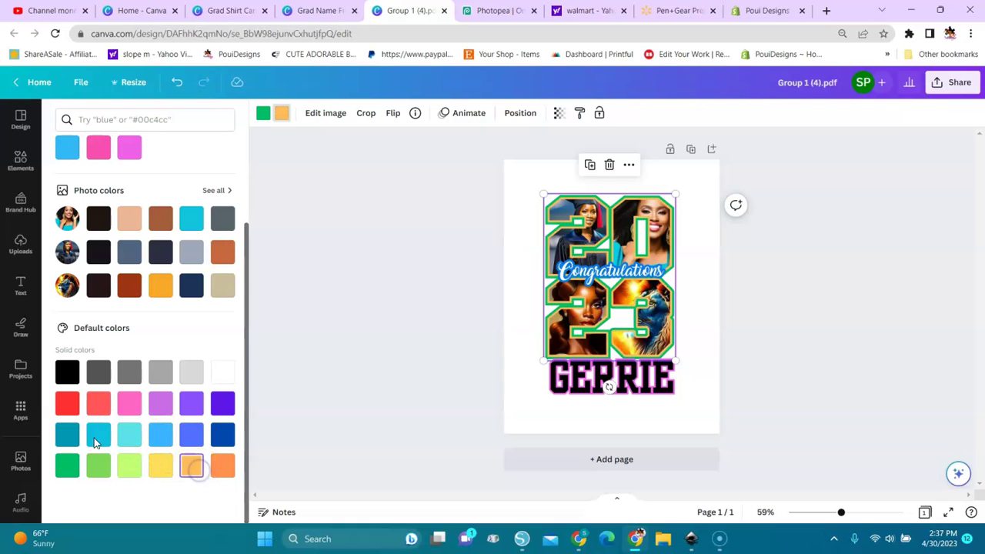
{"action": "left_click", "coordinate": [67, 402]}
{"action": "left_click", "coordinate": [160, 372]}
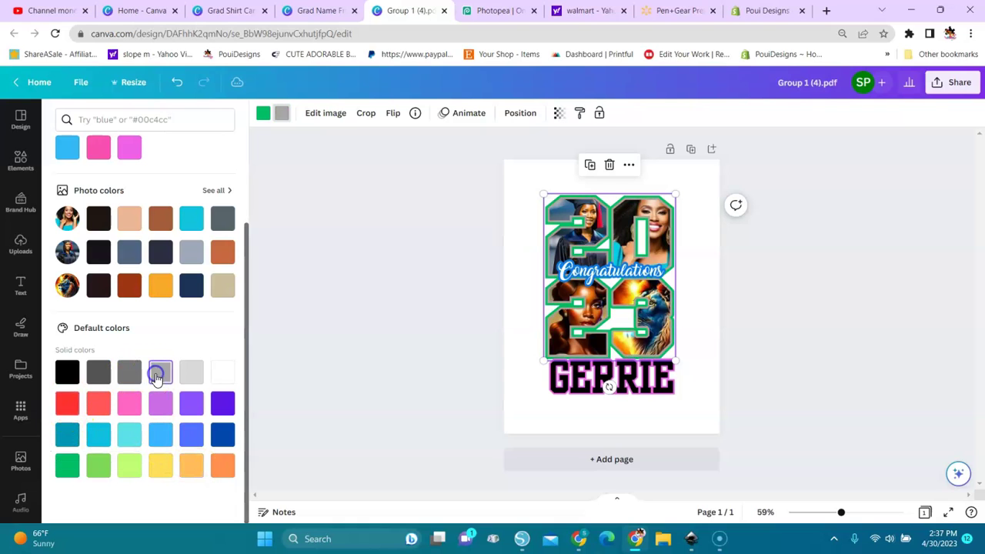
{"action": "left_click", "coordinate": [120, 431]}
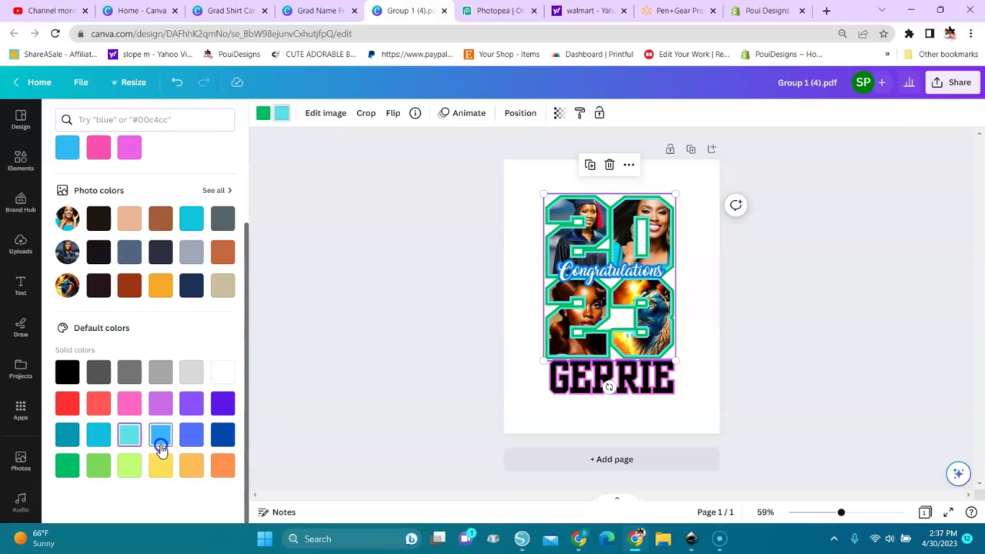
{"action": "left_click", "coordinate": [160, 445]}
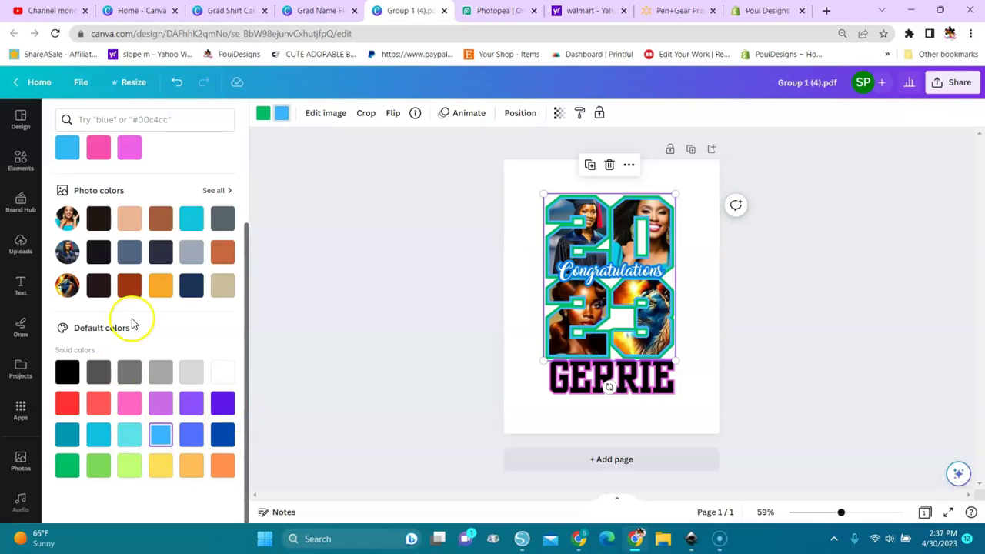
{"action": "left_click", "coordinate": [129, 403]}
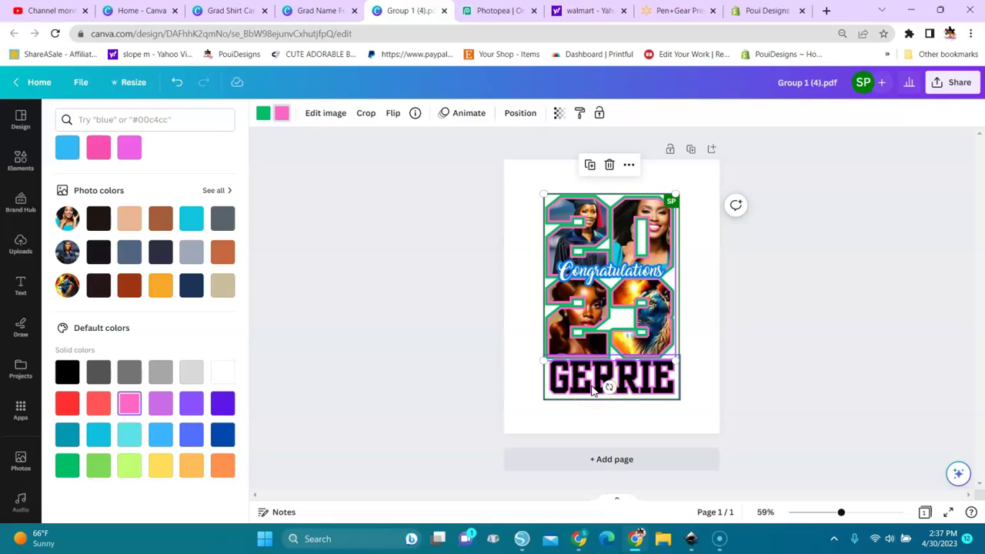
Step: Recolour the Congratulations lettering, trying purple, blue and turquoise before settling on yellow
{"action": "left_click", "coordinate": [606, 275]}
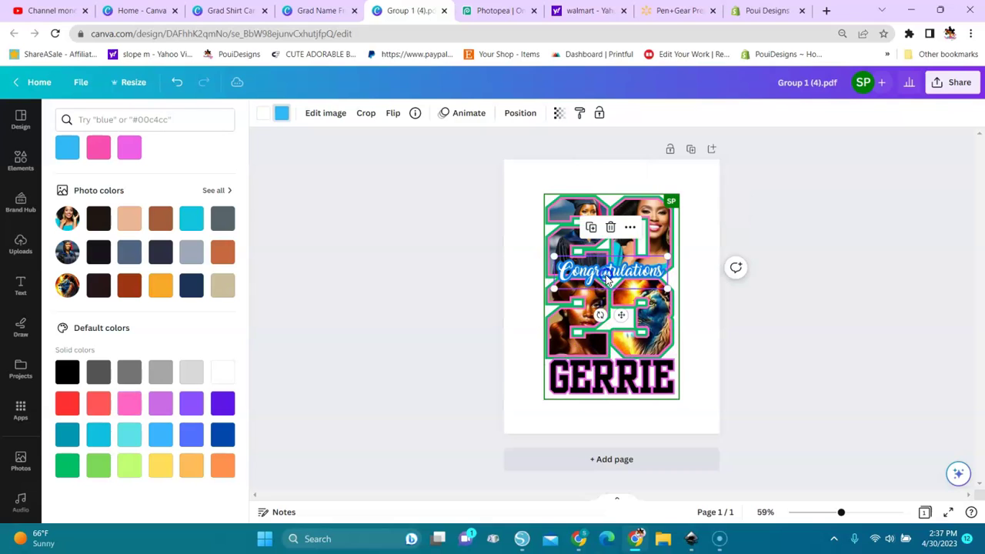
{"action": "left_click", "coordinate": [516, 113]}
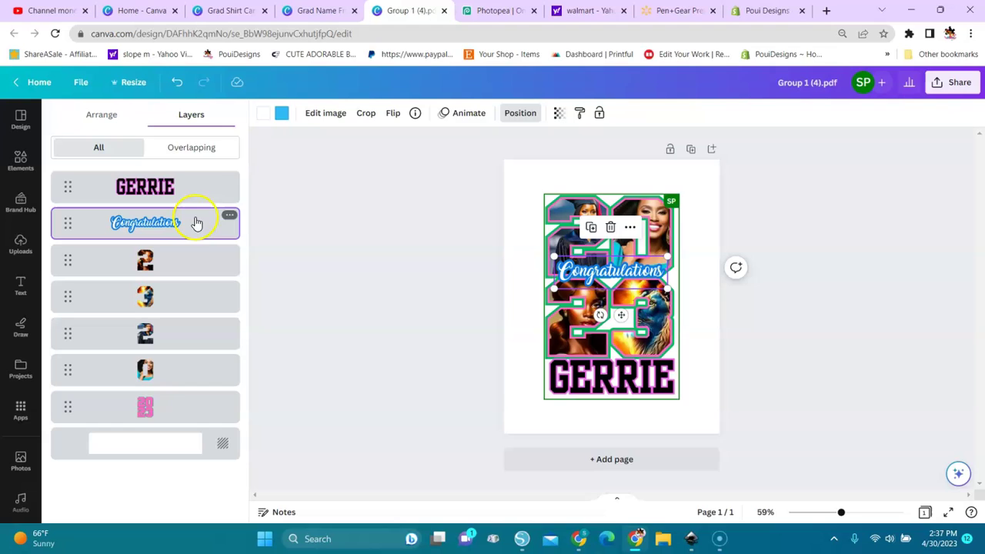
{"action": "left_click", "coordinate": [283, 116]}
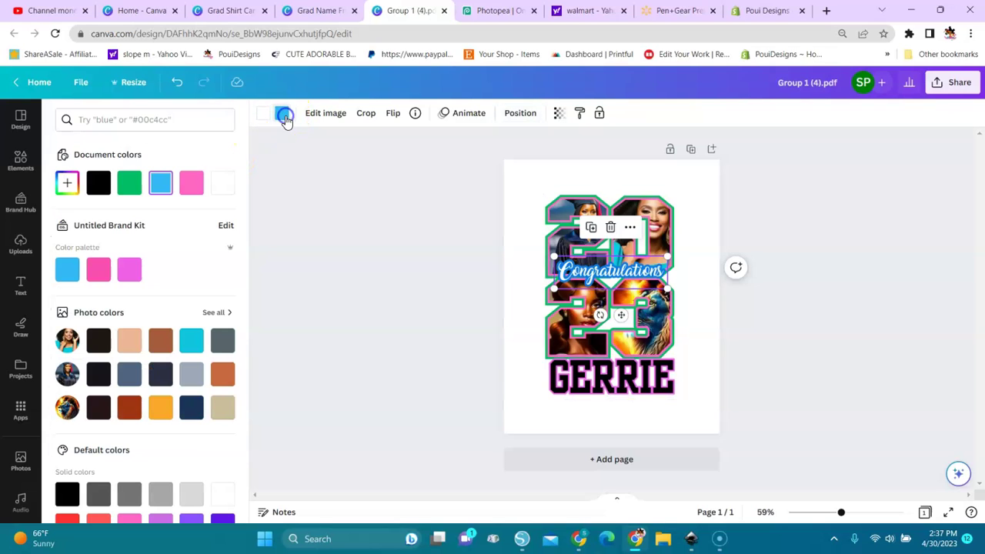
{"action": "left_click", "coordinate": [80, 179]}
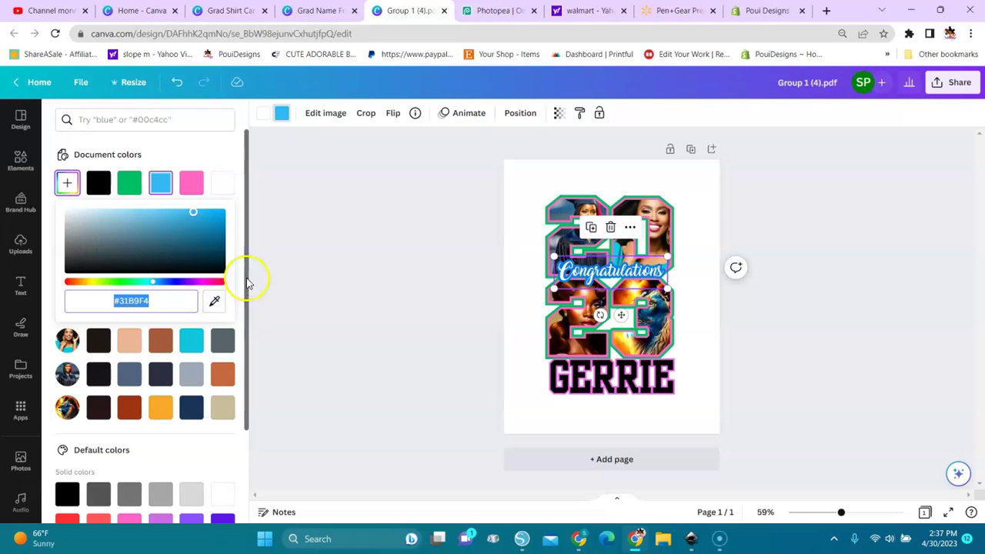
{"action": "left_click", "coordinate": [239, 312]}
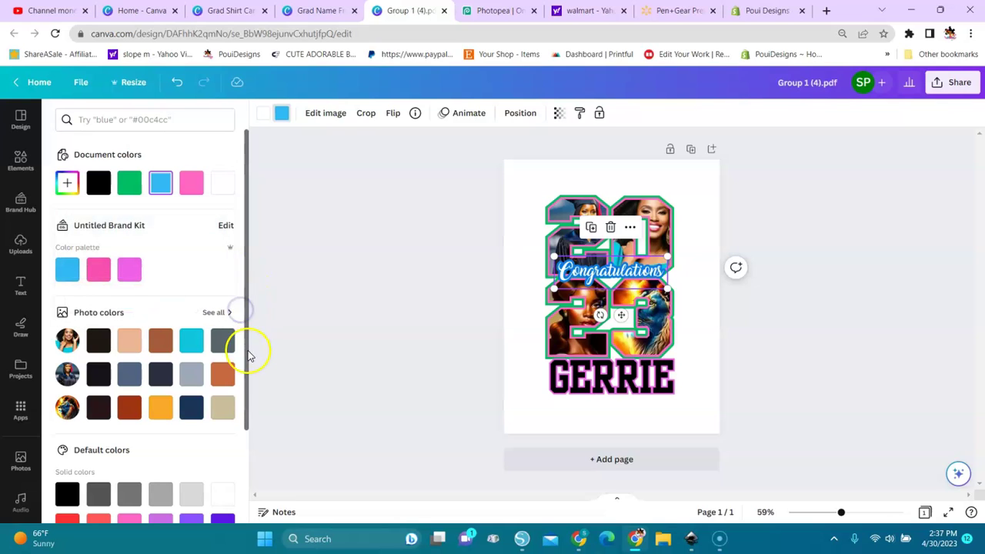
{"action": "scroll", "coordinate": [244, 385], "scroll_direction": "down", "scroll_amount": 1}
{"action": "scroll", "coordinate": [240, 416], "scroll_direction": "down", "scroll_amount": 1}
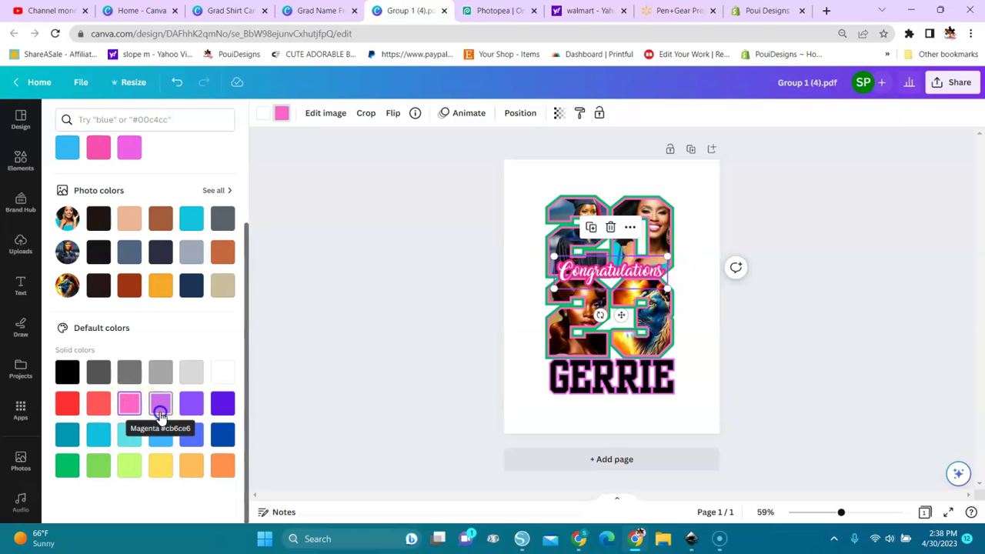
{"action": "left_click", "coordinate": [159, 408]}
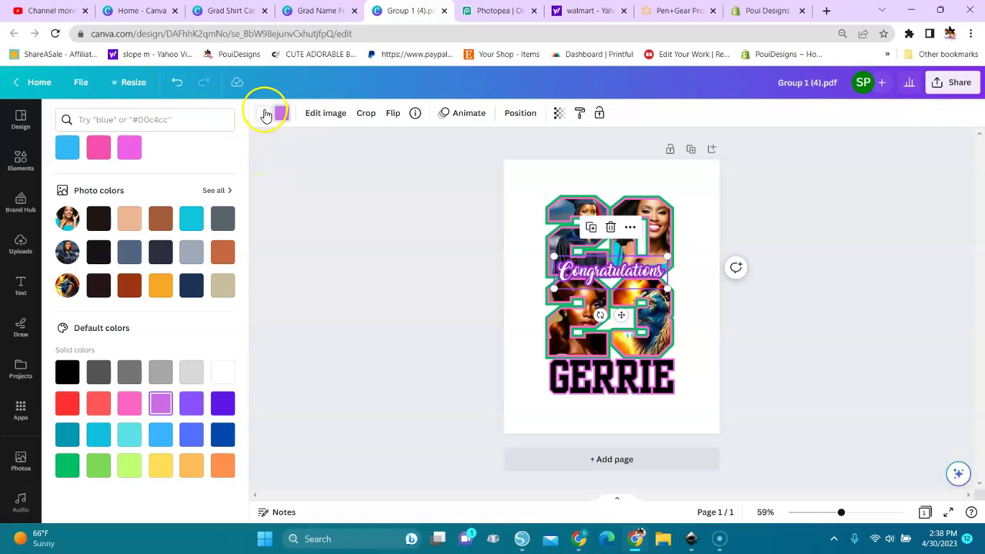
{"action": "left_click", "coordinate": [160, 436]}
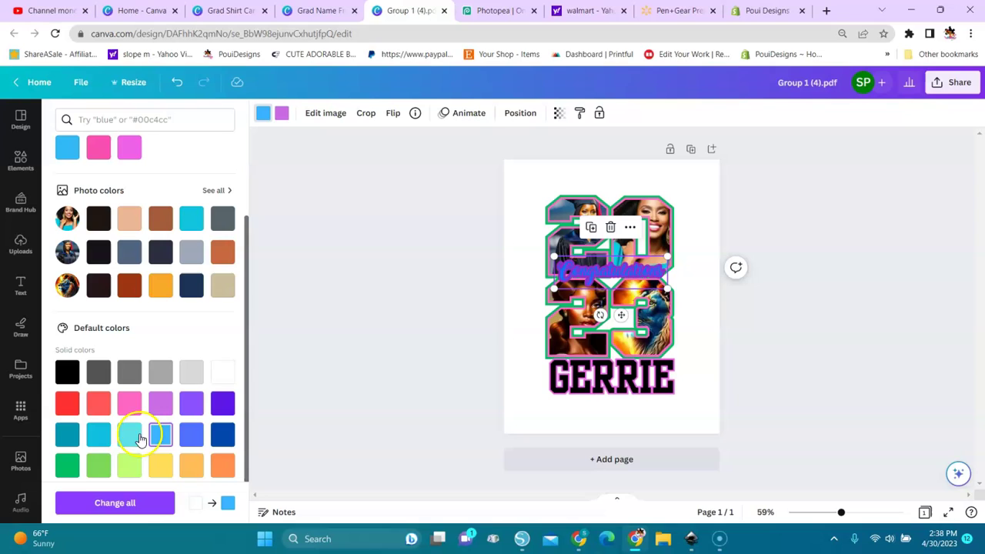
{"action": "left_click", "coordinate": [130, 436]}
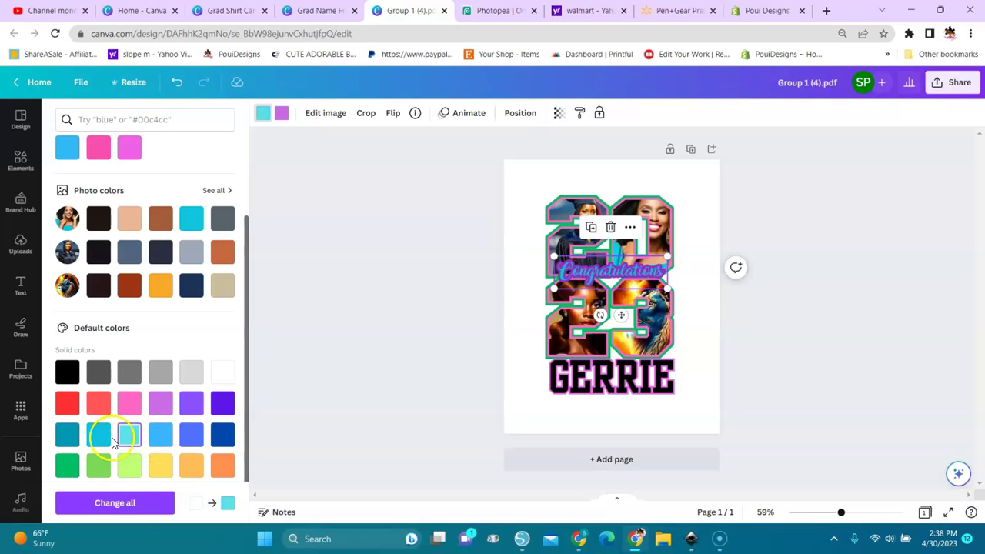
{"action": "left_click", "coordinate": [156, 471]}
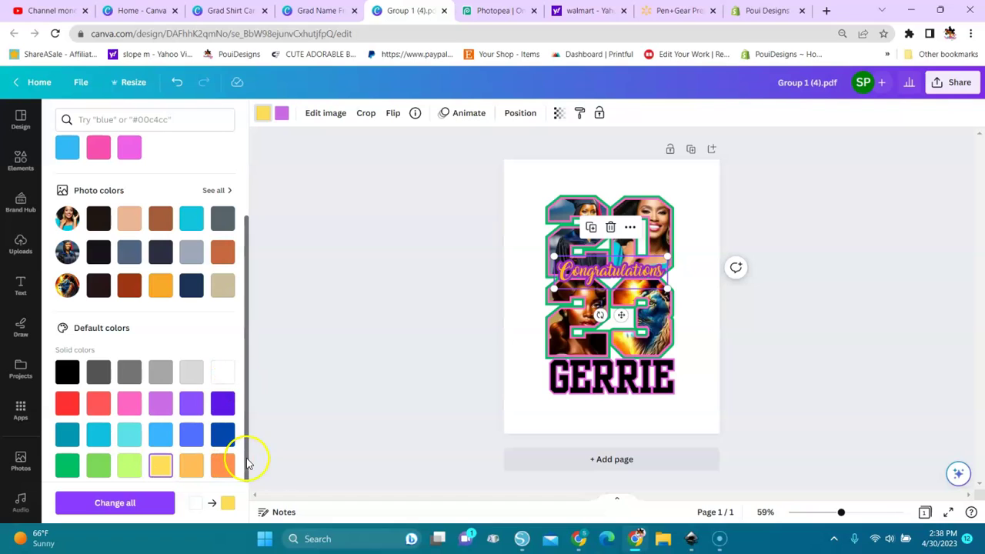
Step: Select the graduate's name text layer from the layer list
{"action": "left_click", "coordinate": [522, 120]}
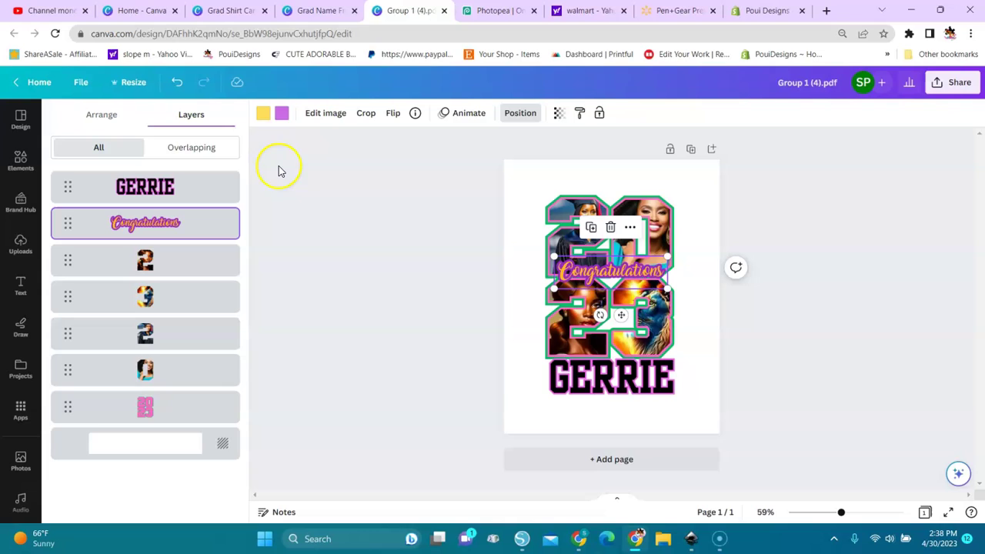
{"action": "left_click", "coordinate": [154, 193]}
{"action": "left_click", "coordinate": [584, 383]}
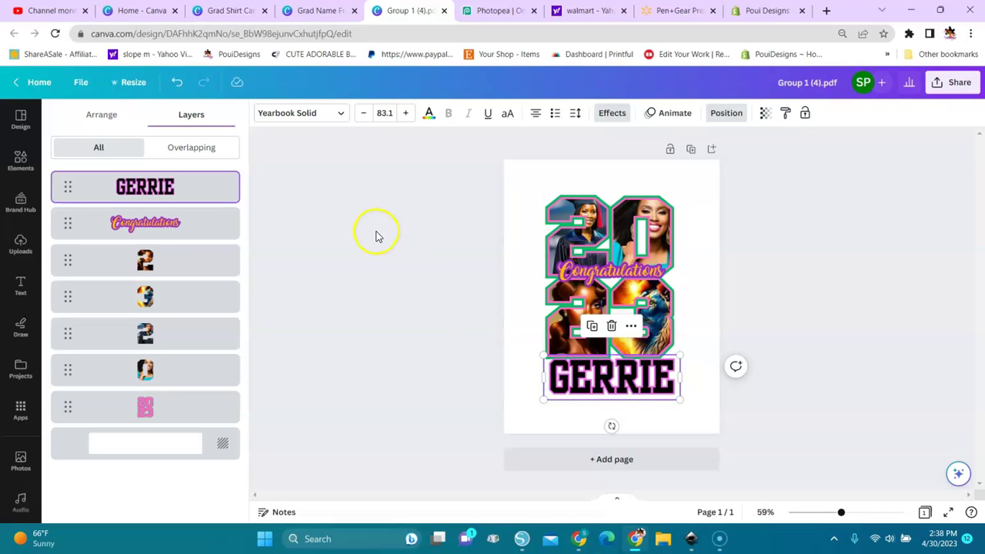
{"action": "left_click", "coordinate": [615, 116]}
{"action": "left_click", "coordinate": [618, 117]}
Step: Change the name text colour to light blue after briefly trying pink
{"action": "left_click", "coordinate": [429, 115]}
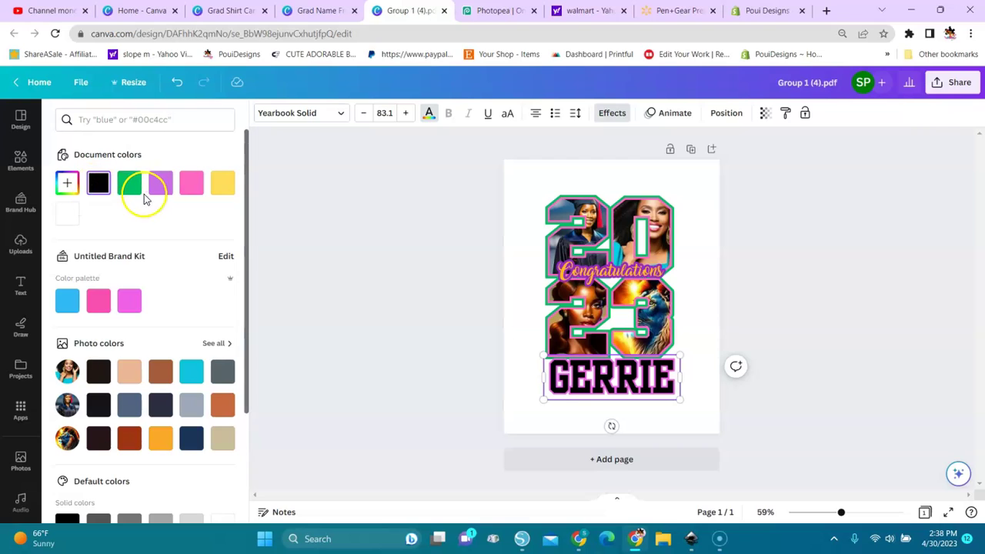
{"action": "left_click", "coordinate": [191, 184]}
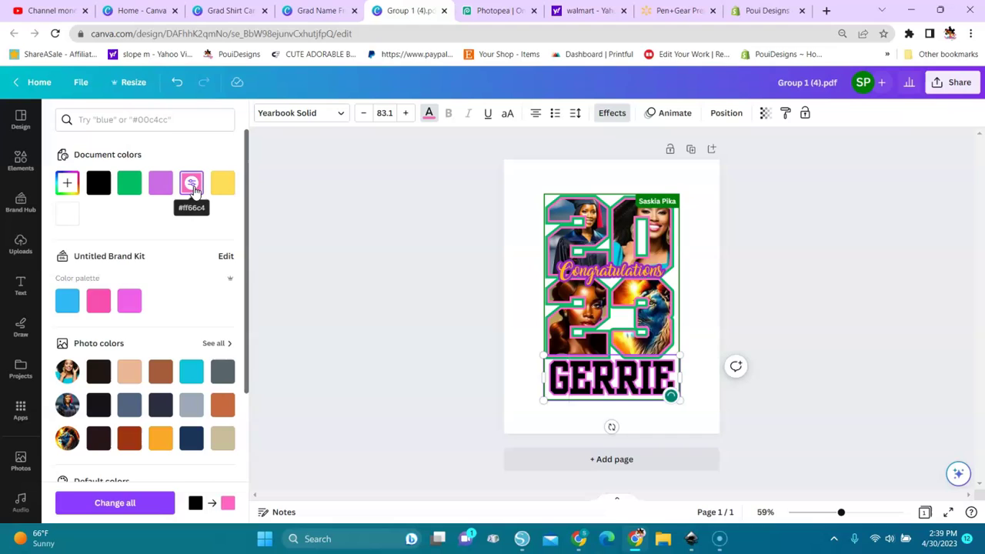
{"action": "left_click", "coordinate": [192, 184]}
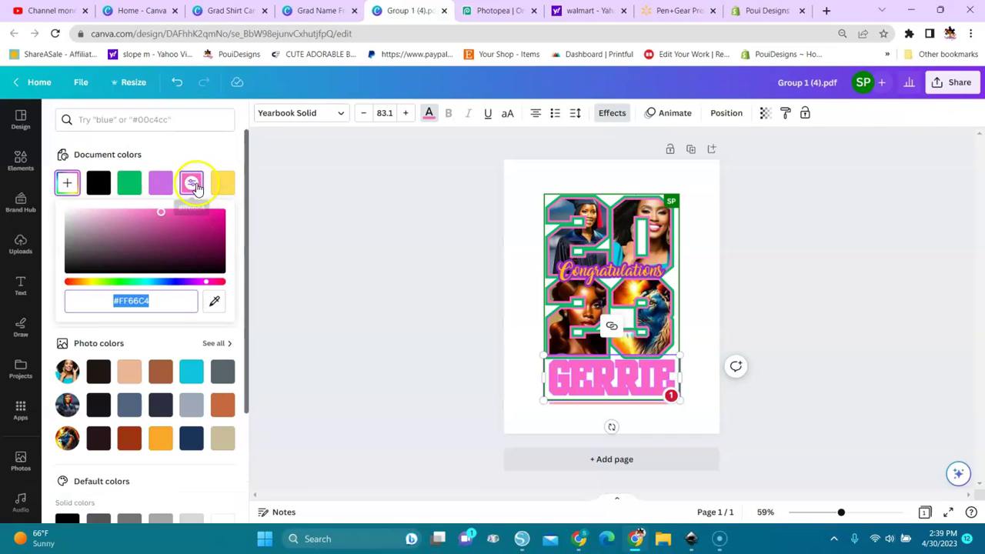
{"action": "left_click", "coordinate": [202, 159]}
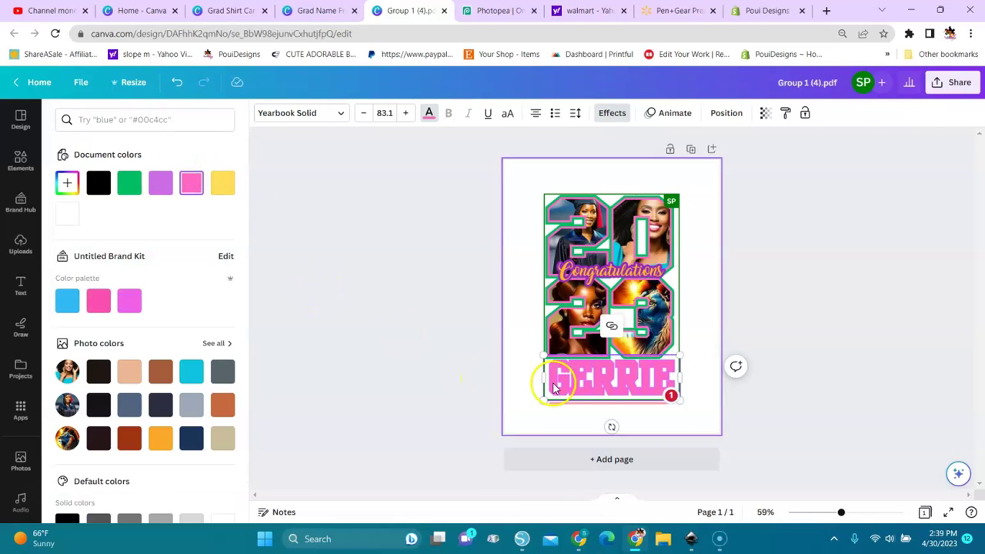
{"action": "left_click", "coordinate": [592, 386]}
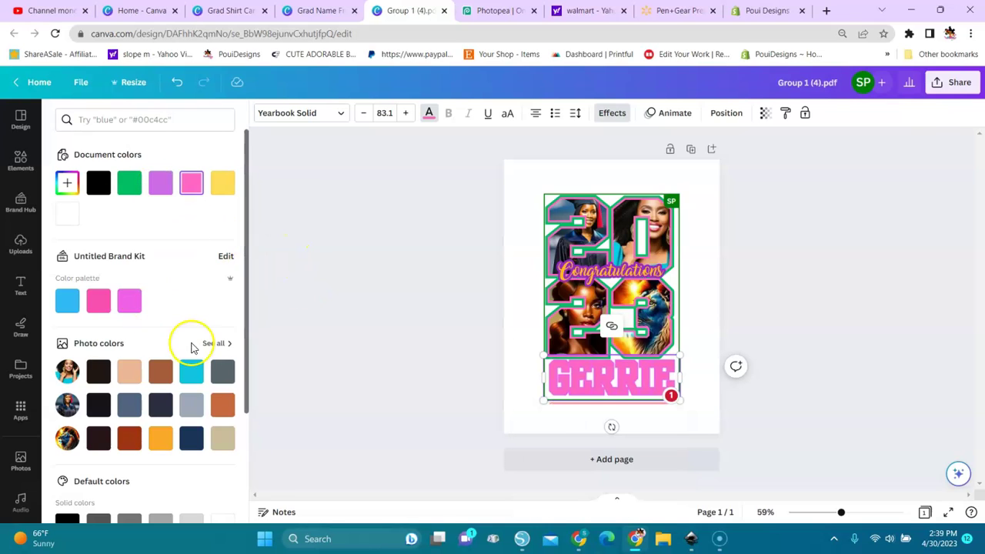
{"action": "left_click", "coordinate": [70, 300]}
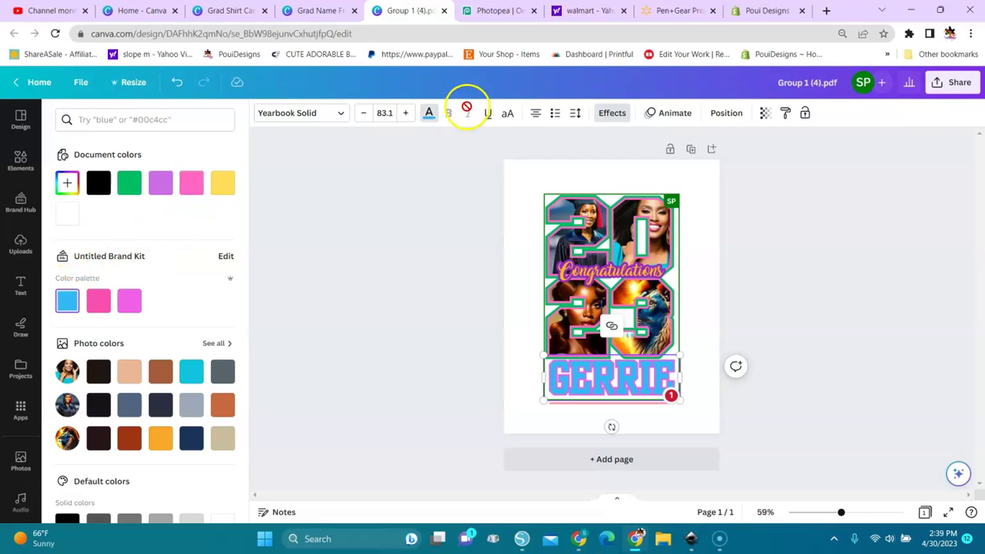
Step: Thicken the name text's outline effect to about 80 and colour it green after trying yellow and pink
{"action": "left_click", "coordinate": [612, 115]}
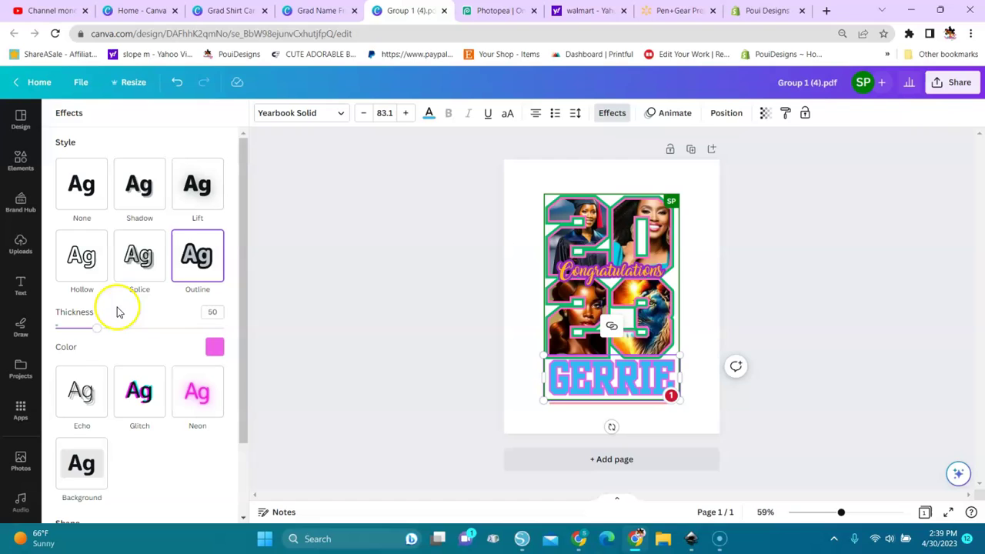
{"action": "left_click_drag", "start_coordinate": [97, 335], "coordinate": [122, 341]}
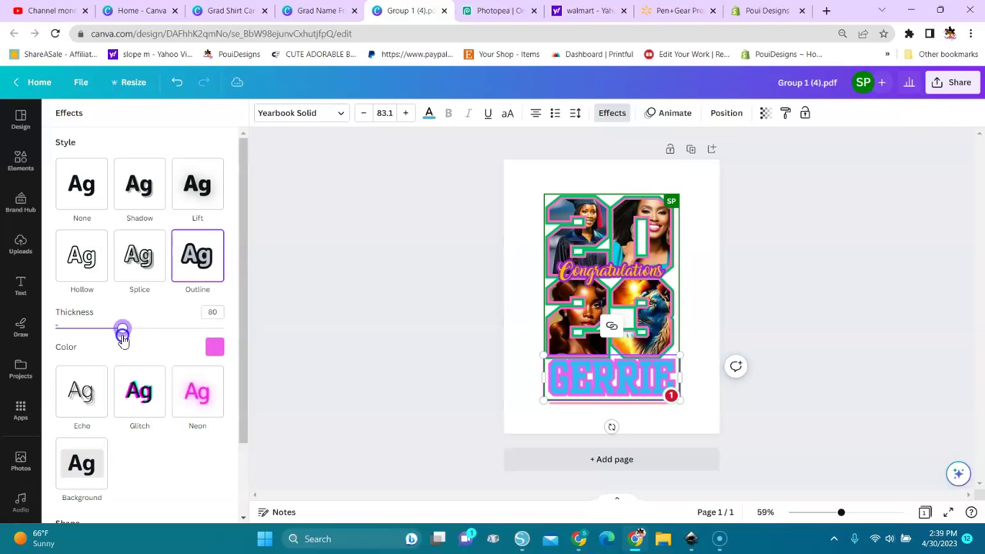
{"action": "left_click", "coordinate": [217, 350]}
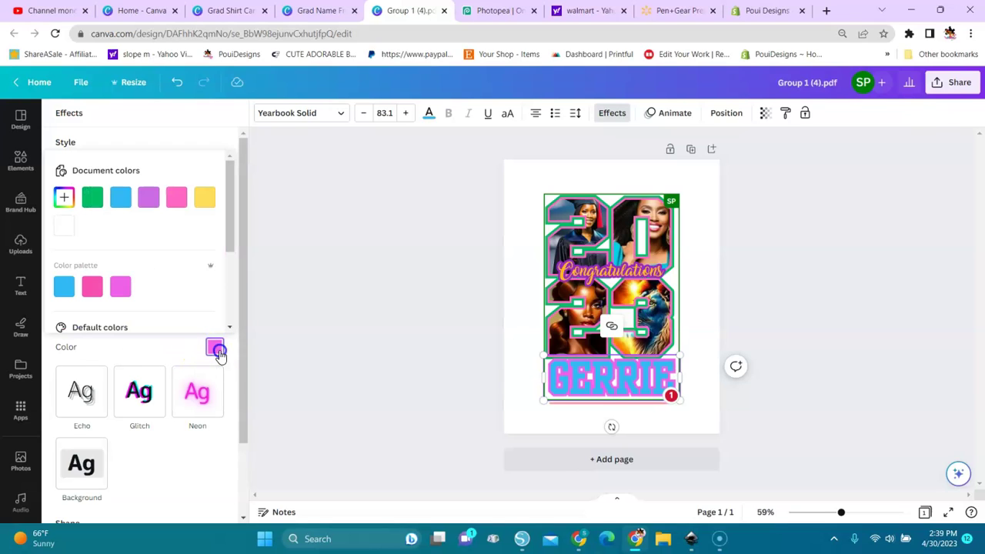
{"action": "left_click", "coordinate": [205, 198]}
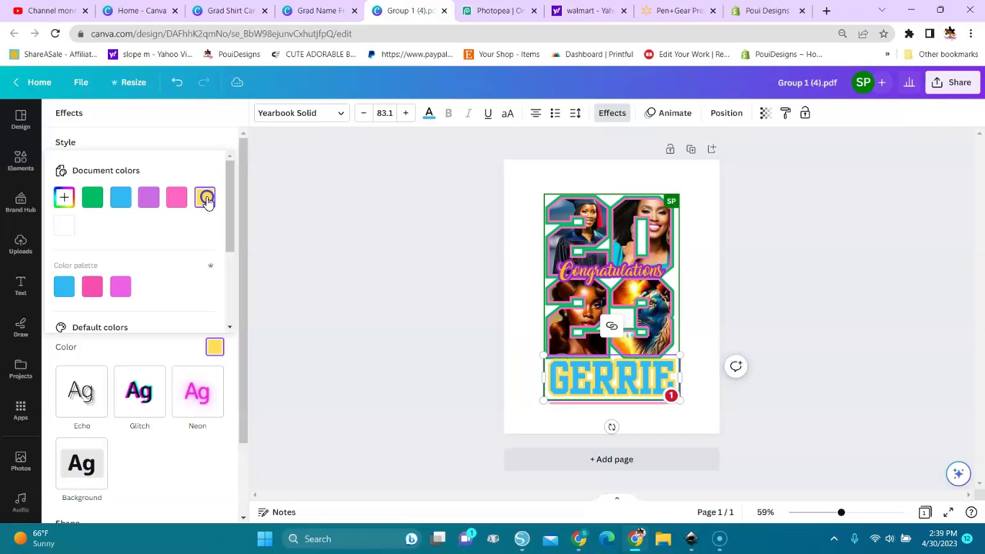
{"action": "left_click", "coordinate": [92, 287]}
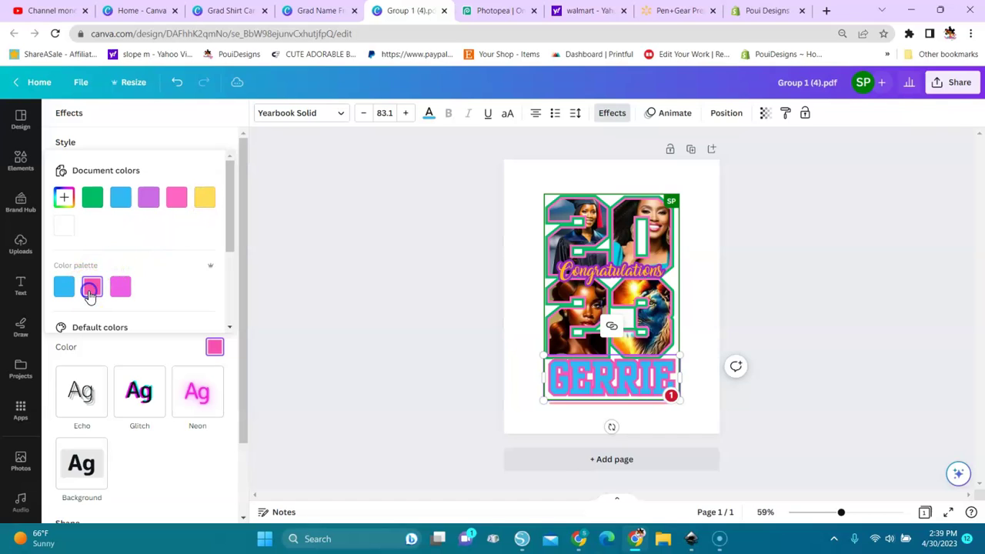
{"action": "left_click", "coordinate": [91, 197]}
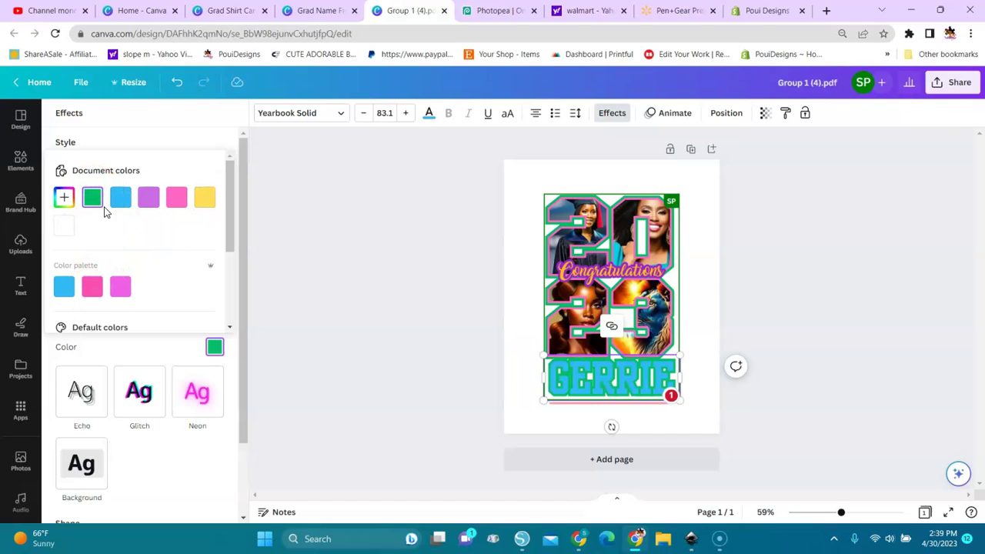
{"action": "left_click", "coordinate": [64, 197]}
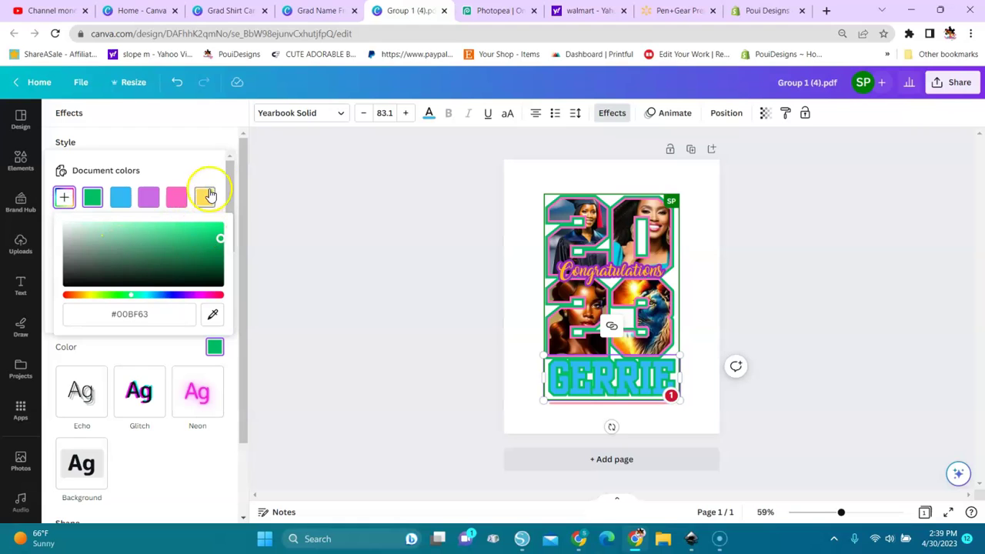
{"action": "left_click", "coordinate": [199, 164]}
{"action": "left_click_drag", "start_coordinate": [227, 192], "coordinate": [220, 288]}
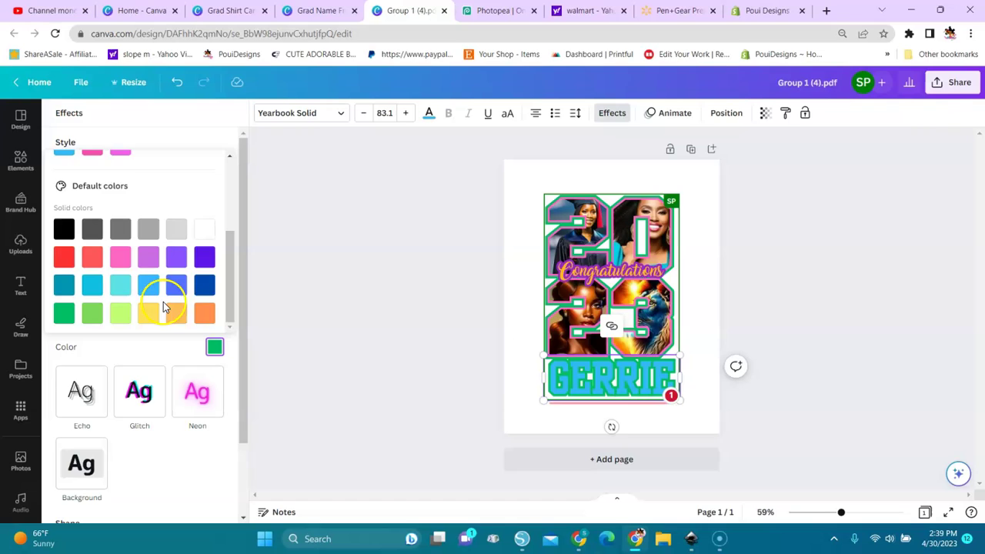
{"action": "left_click", "coordinate": [122, 259]}
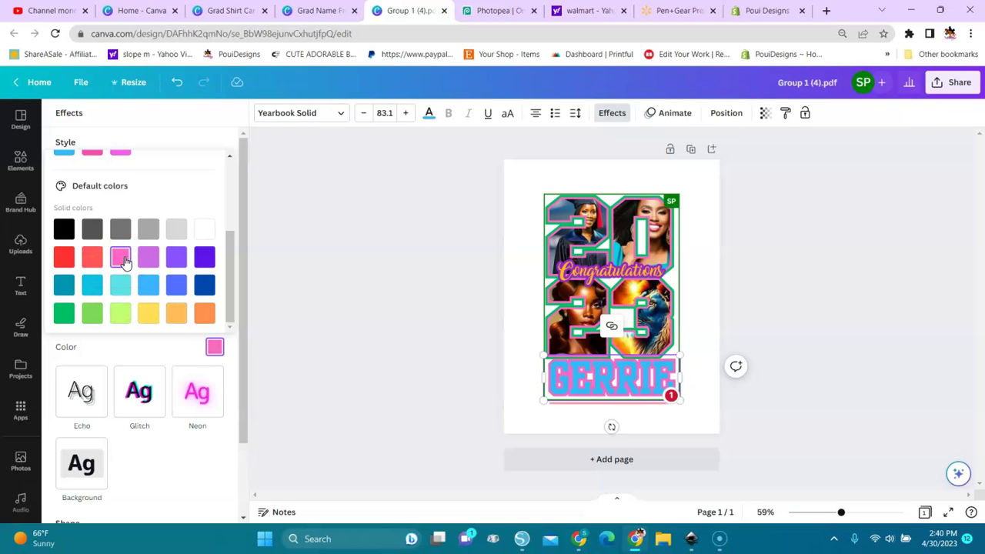
{"action": "left_click", "coordinate": [64, 314]}
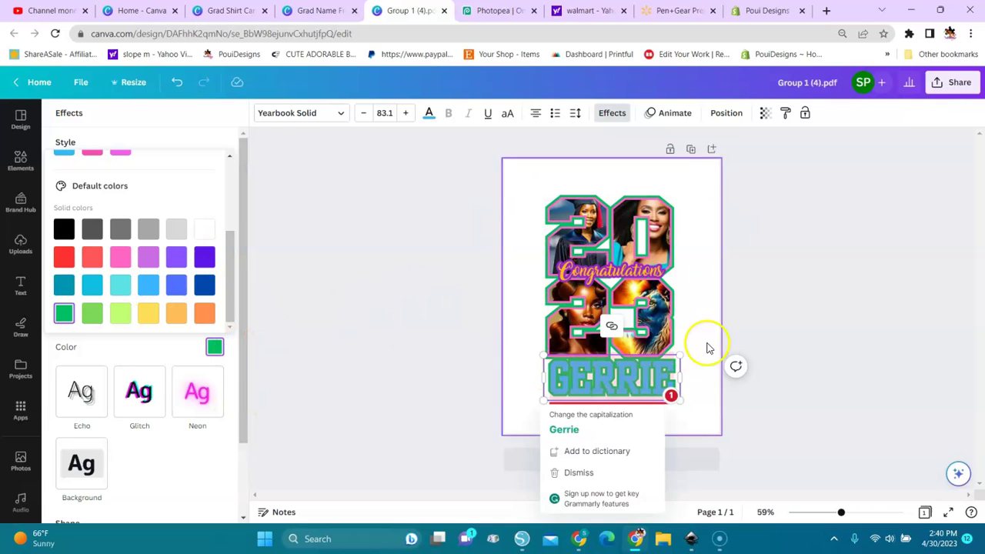
Step: Group every element of the graduation frame with Ctrl+G, then enlarge and nudge the group down
{"action": "key", "text": "Escape"}
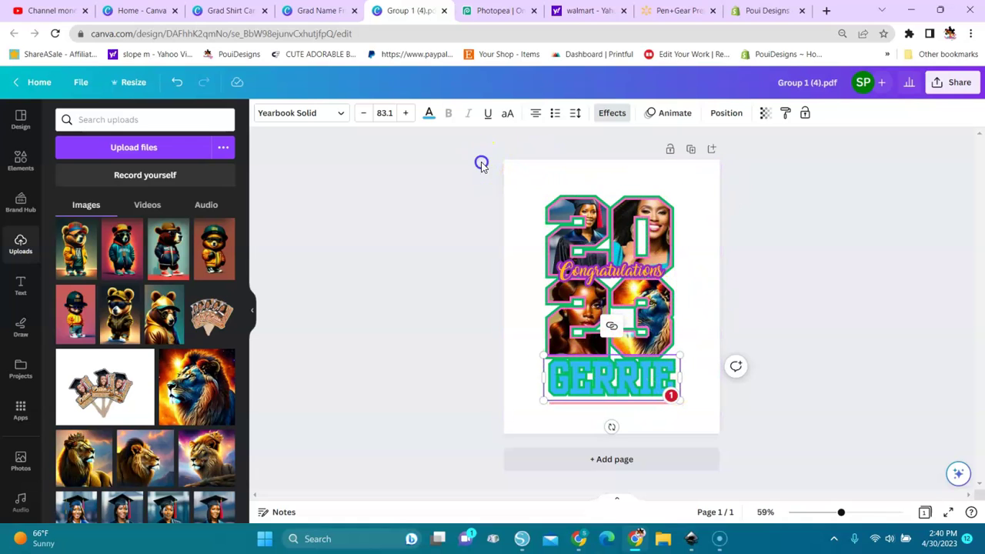
{"action": "left_click_drag", "start_coordinate": [482, 161], "coordinate": [728, 429]}
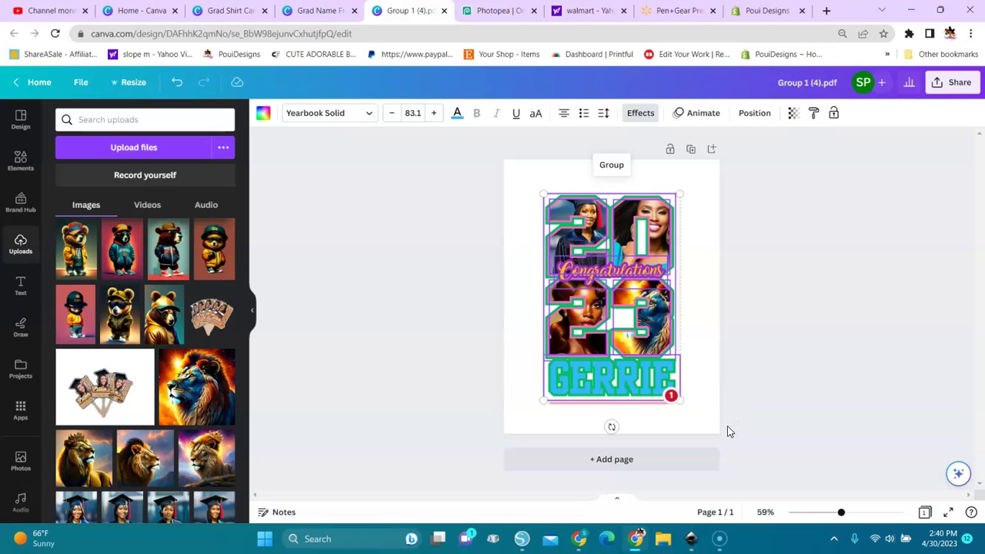
{"action": "key", "text": "ctrl+g"}
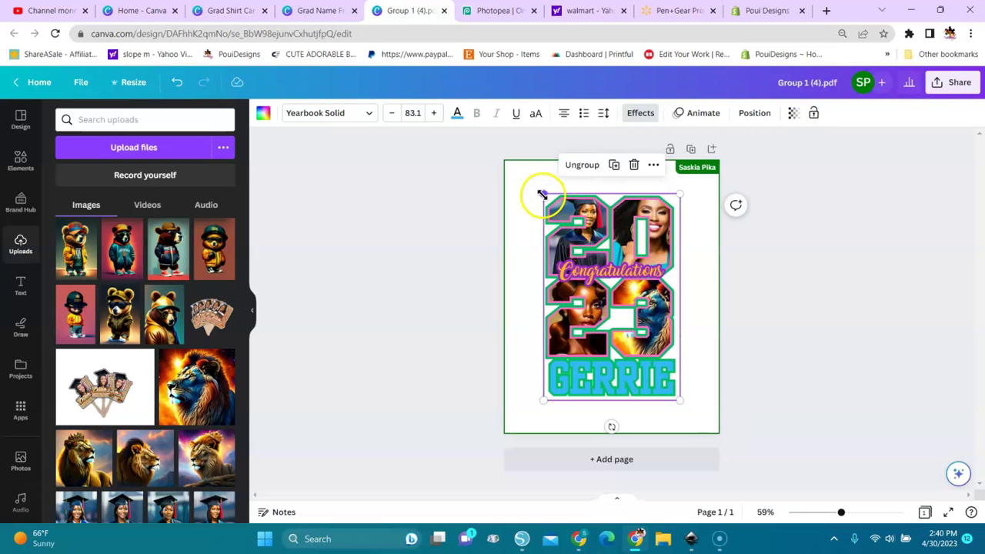
{"action": "left_click_drag", "start_coordinate": [536, 192], "coordinate": [522, 171]}
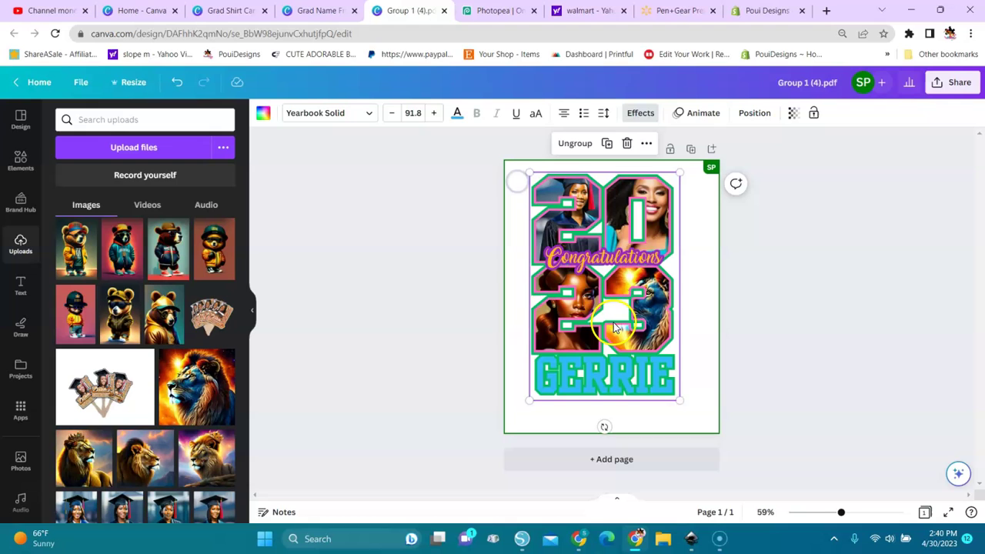
{"action": "left_click_drag", "start_coordinate": [627, 348], "coordinate": [626, 372]}
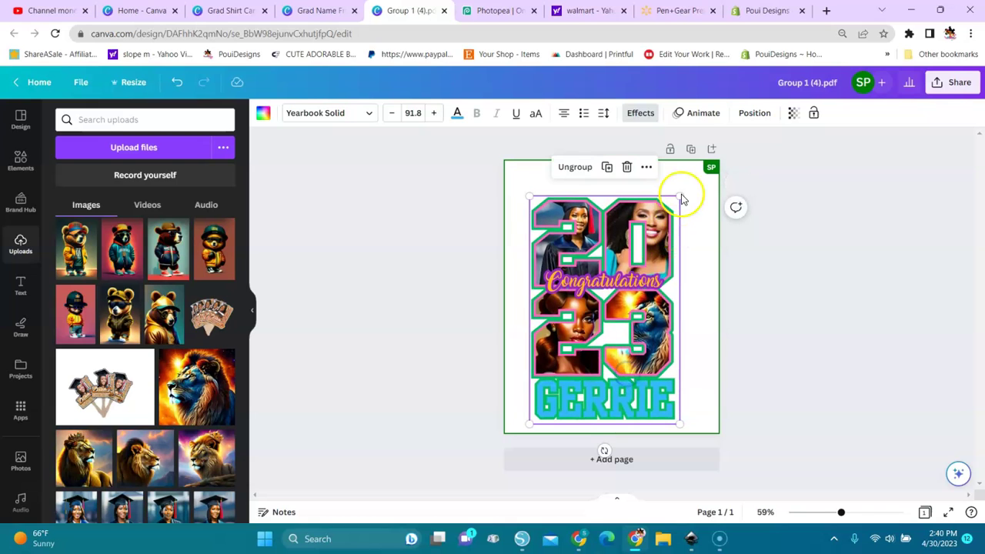
{"action": "left_click_drag", "start_coordinate": [682, 195], "coordinate": [701, 173]}
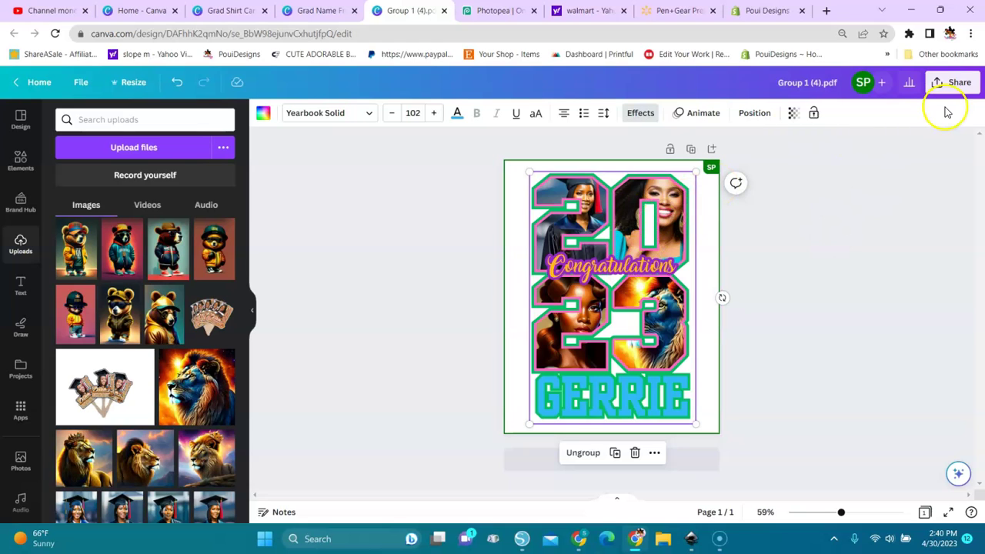
Step: Download the finished frame as a PNG, then switch to the Grad Name Frame 2023 tab
{"action": "left_click", "coordinate": [960, 83]}
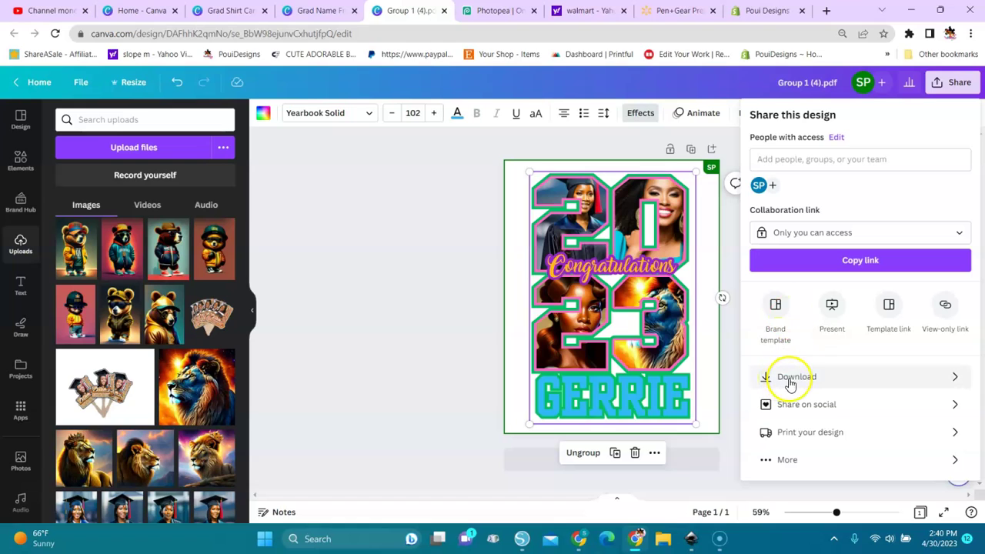
{"action": "left_click", "coordinate": [791, 377]}
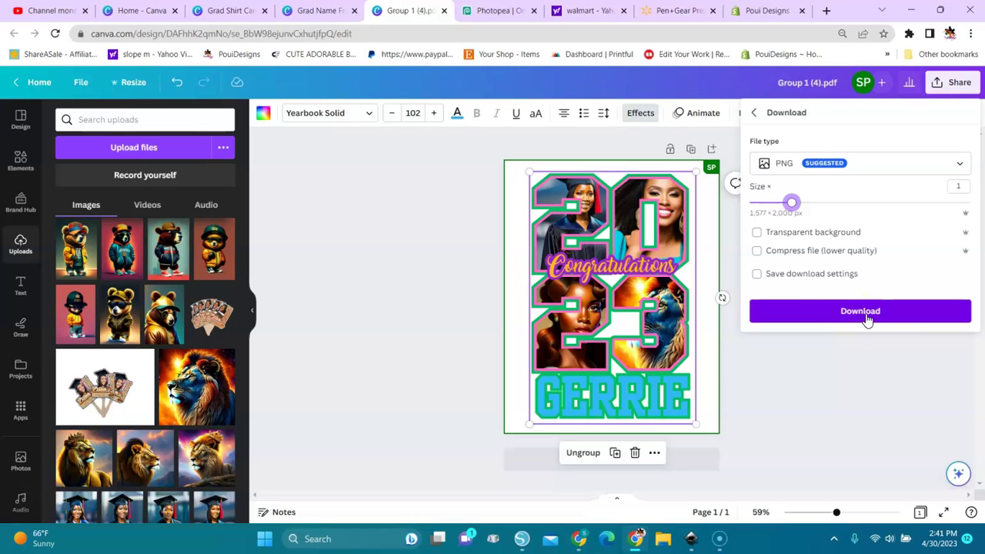
{"action": "left_click", "coordinate": [868, 314]}
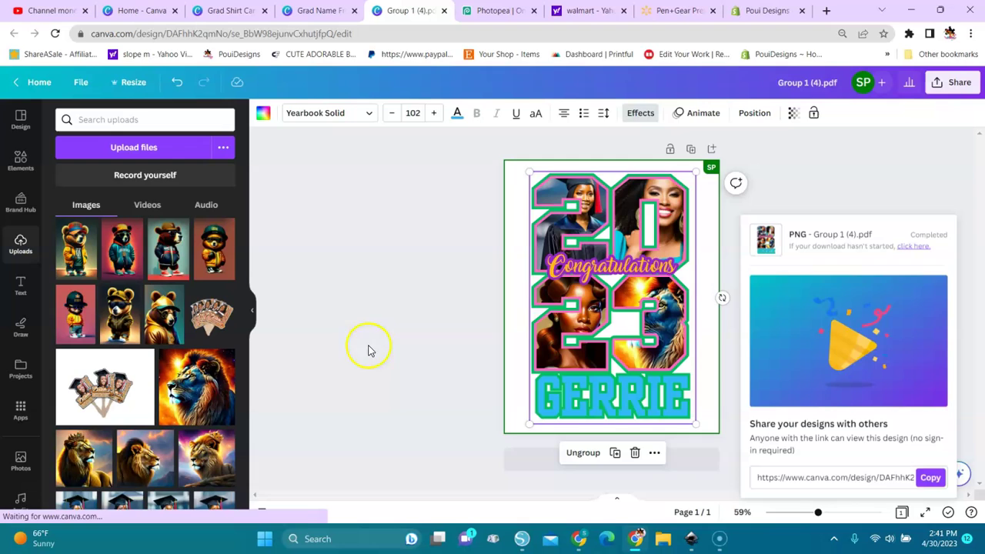
{"action": "key", "text": "ctrl+shift+Tab"}
{"action": "left_click_drag", "start_coordinate": [979, 199], "coordinate": [957, 193]}
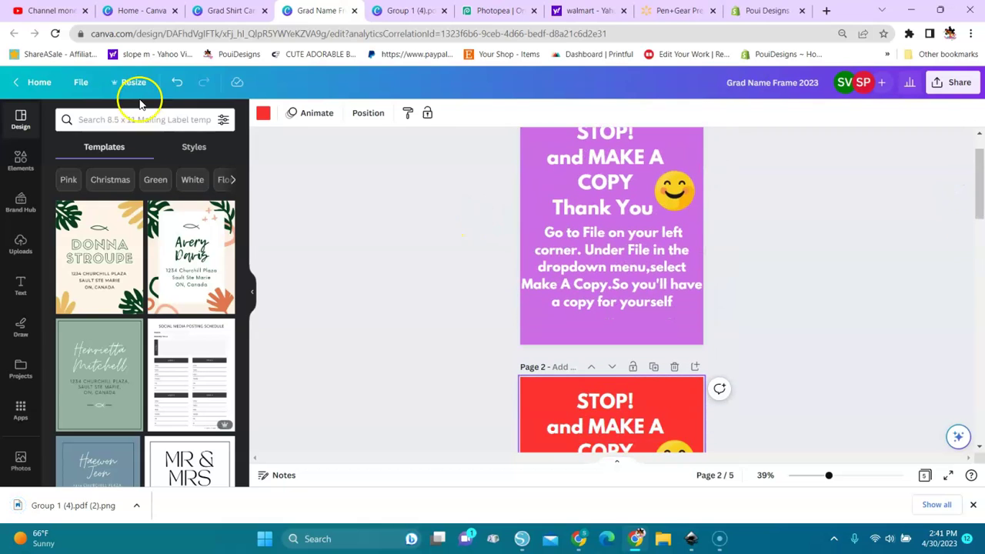
{"action": "left_click", "coordinate": [80, 83]}
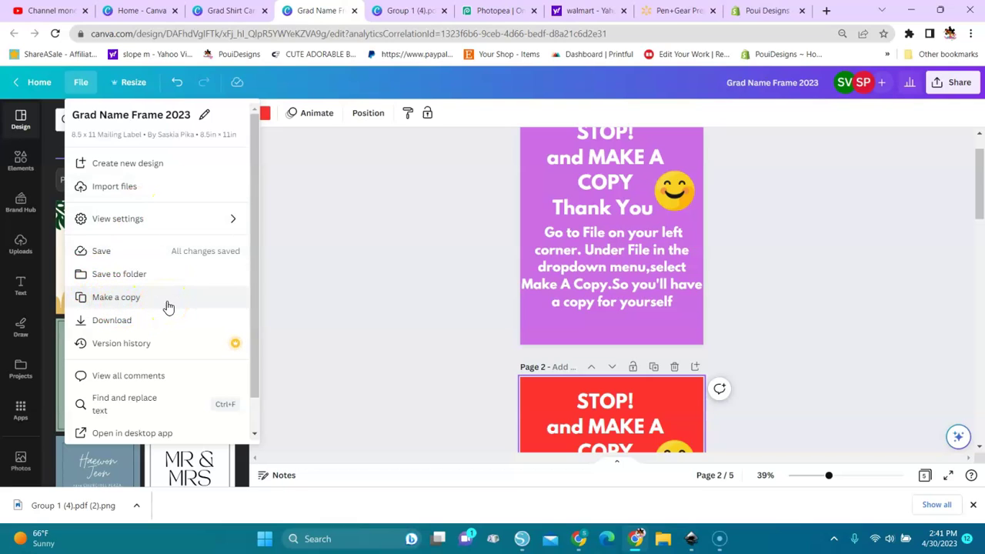
{"action": "left_click", "coordinate": [441, 258]}
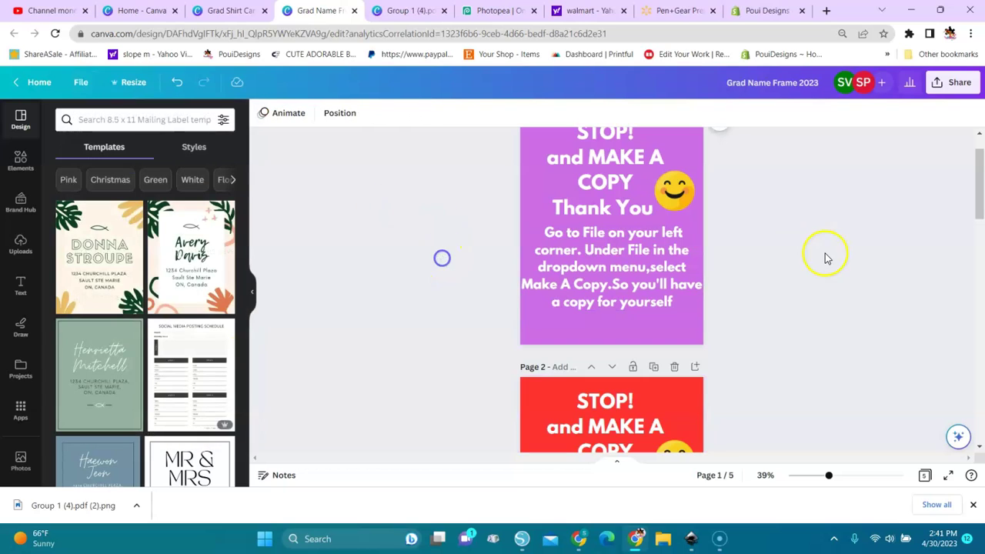
{"action": "left_click_drag", "start_coordinate": [971, 204], "coordinate": [936, 358]}
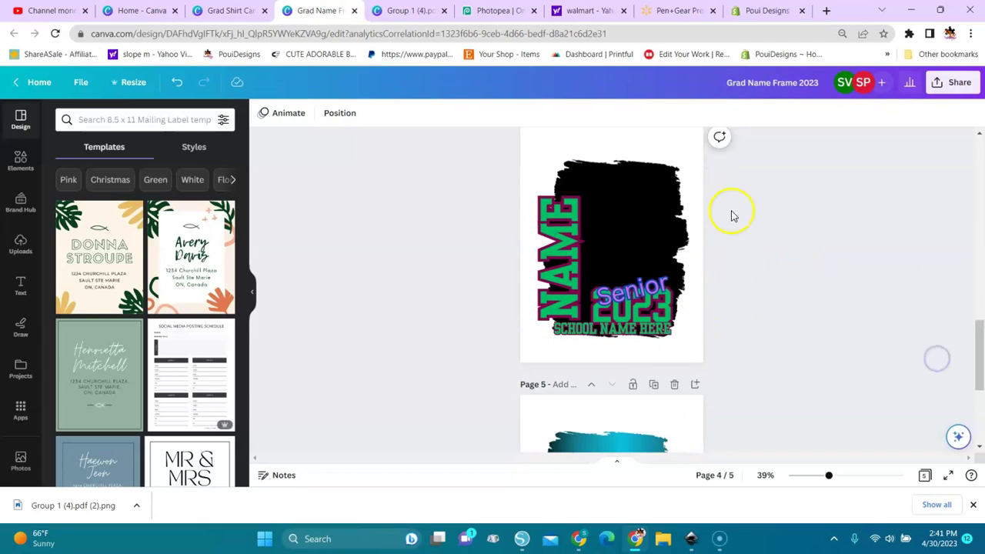
Step: Recolour page 4's black brush-stroke shape yellow, after trying red, pink and cyan
{"action": "left_click", "coordinate": [628, 232]}
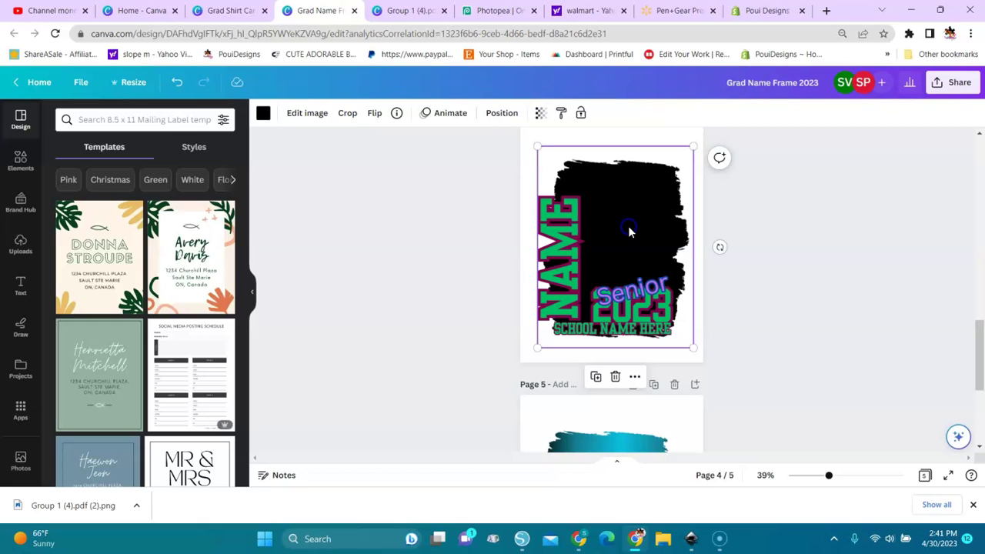
{"action": "left_click", "coordinate": [263, 113]}
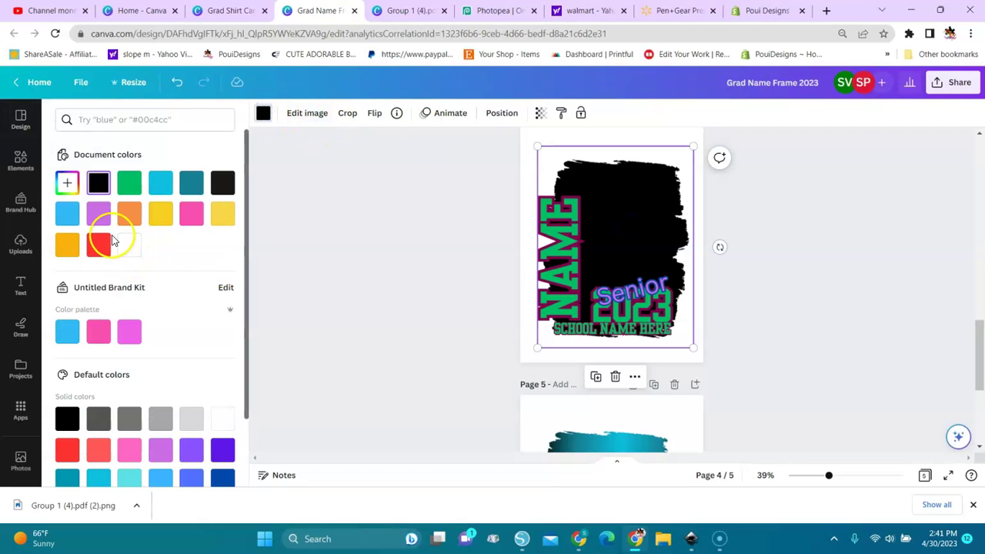
{"action": "left_click", "coordinate": [99, 245]}
{"action": "left_click", "coordinate": [193, 216]}
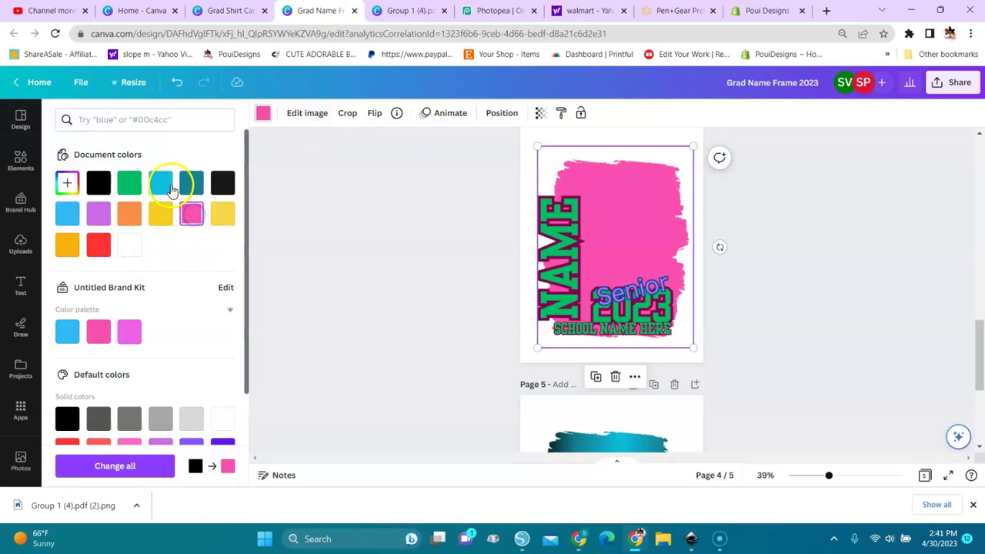
{"action": "left_click", "coordinate": [161, 183]}
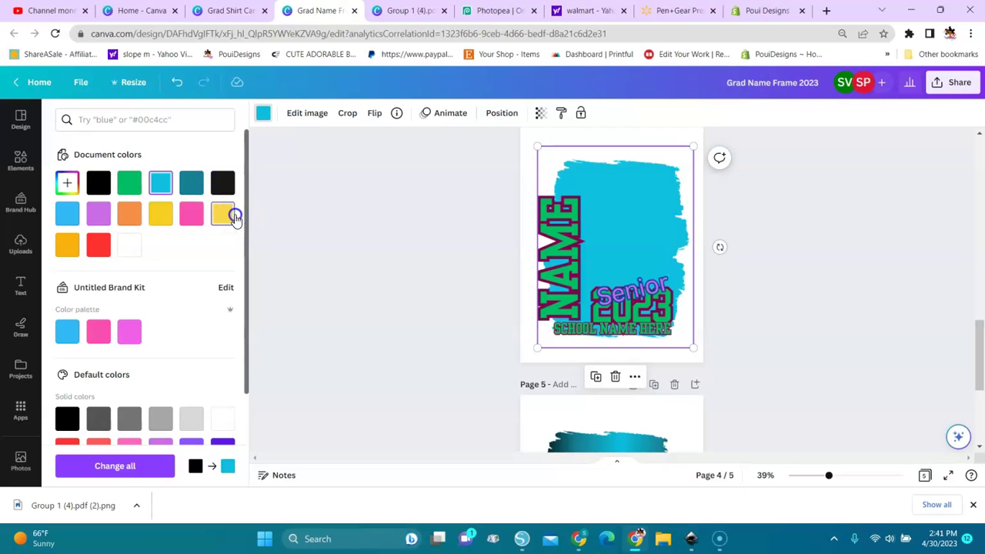
{"action": "left_click", "coordinate": [222, 214]}
{"action": "left_click", "coordinate": [562, 312]}
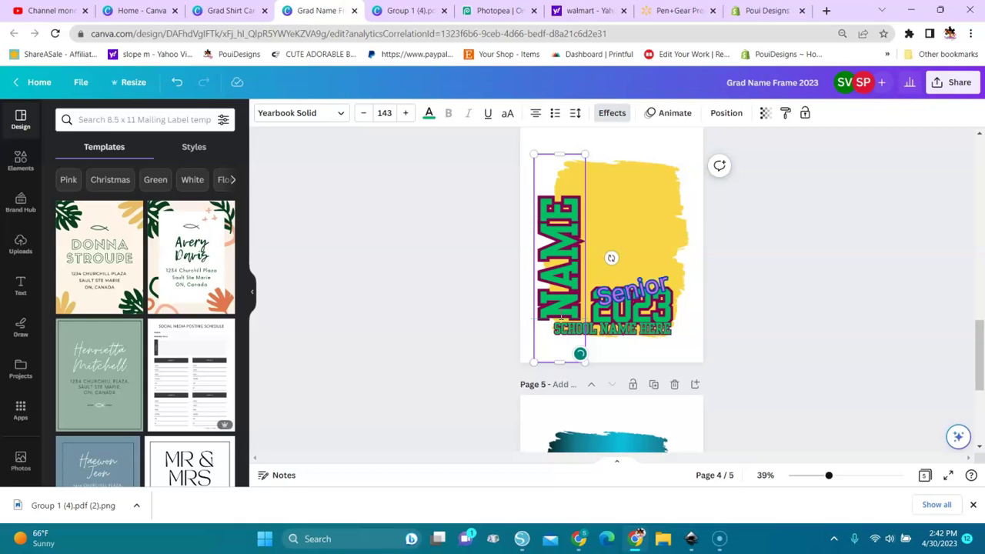
{"action": "double_click", "coordinate": [561, 199]}
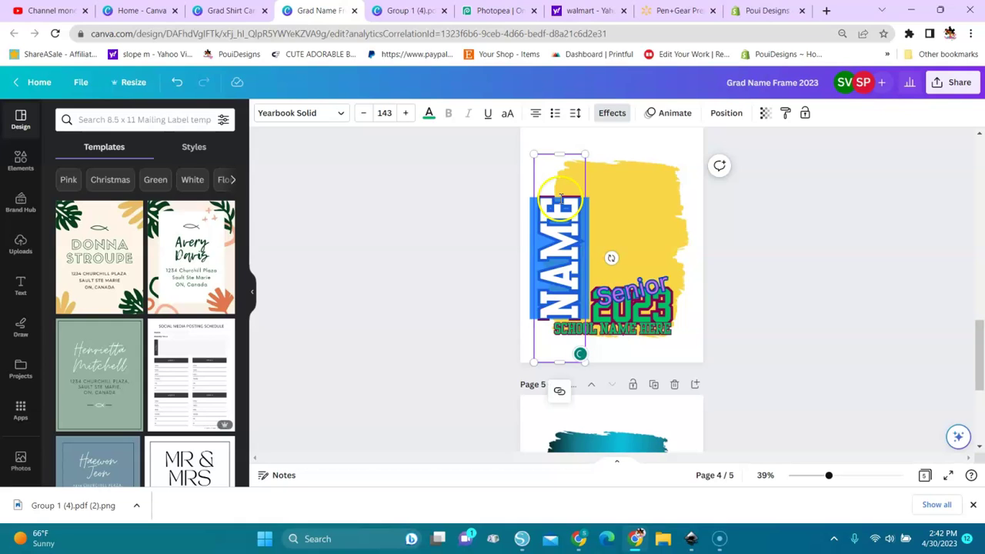
{"action": "key", "text": "BackSpace"}
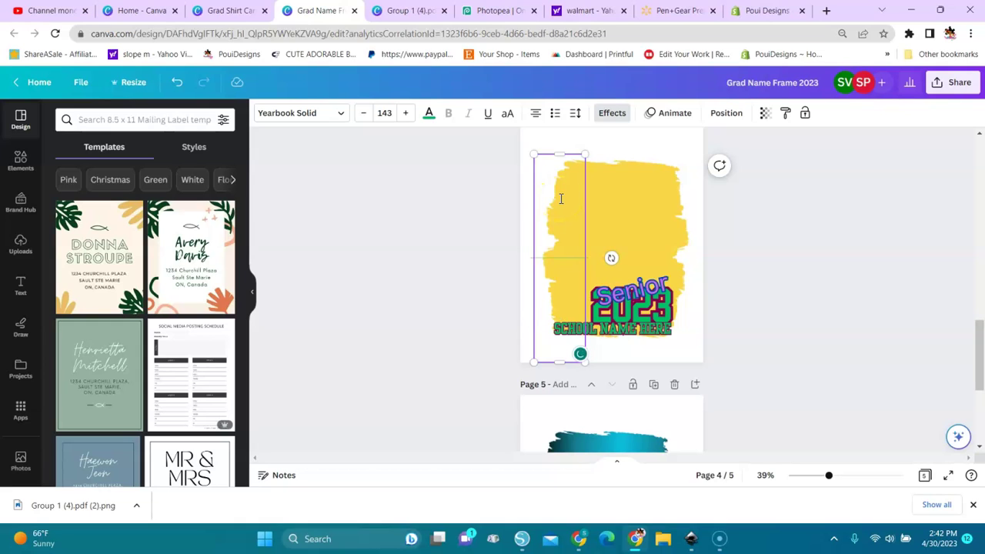
{"action": "type", "text": "SASKIAS"}
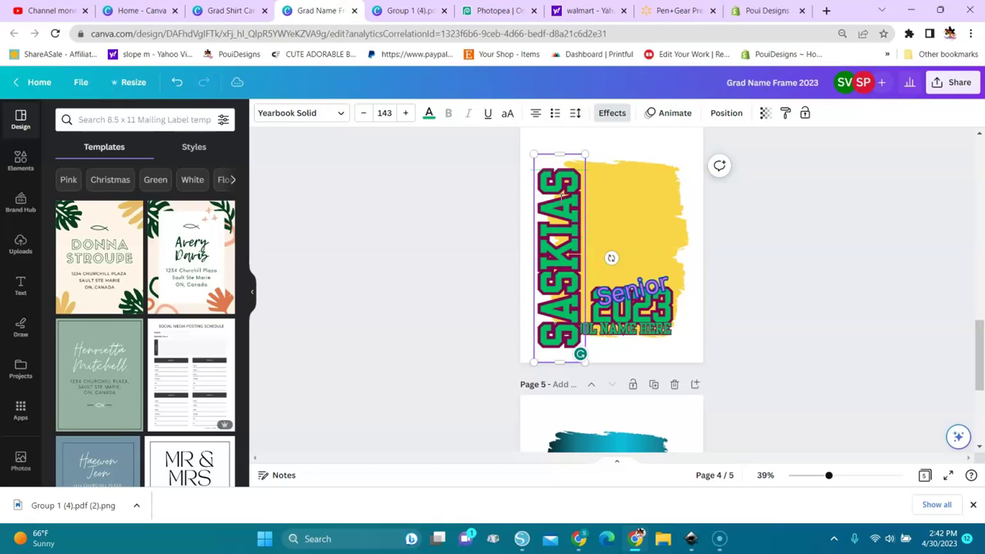
{"action": "key", "text": "BackSpace"}
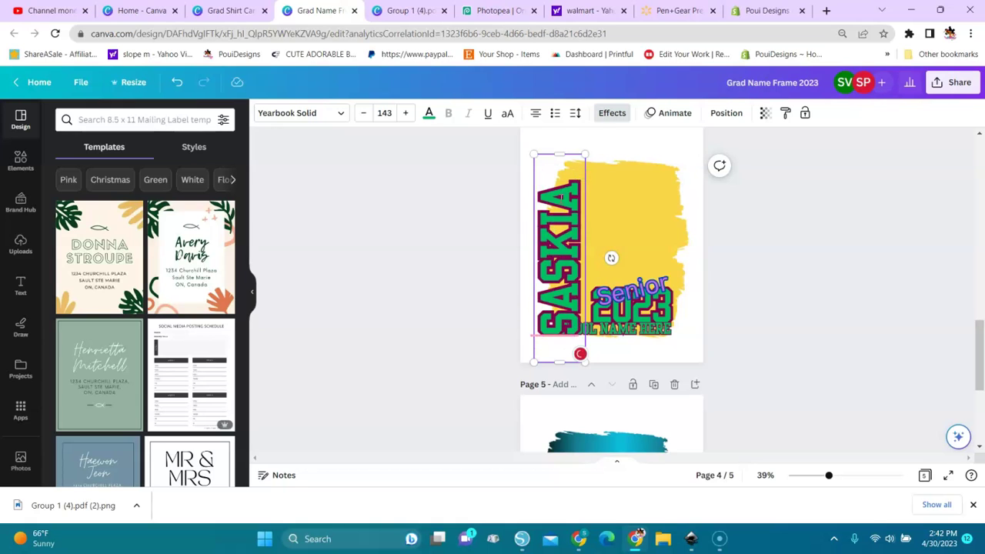
{"action": "left_click", "coordinate": [558, 253]}
{"action": "left_click", "coordinate": [610, 327]}
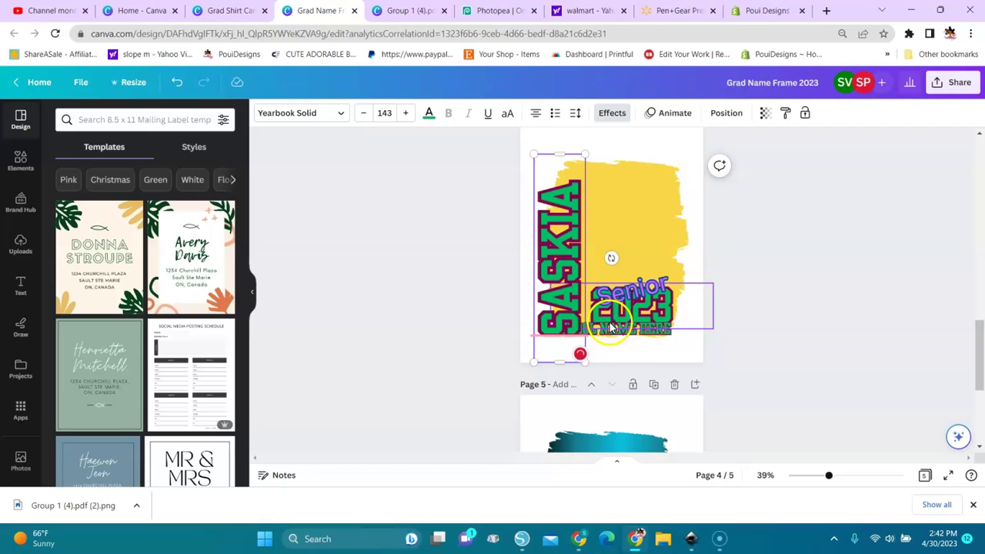
{"action": "left_click", "coordinate": [569, 331]}
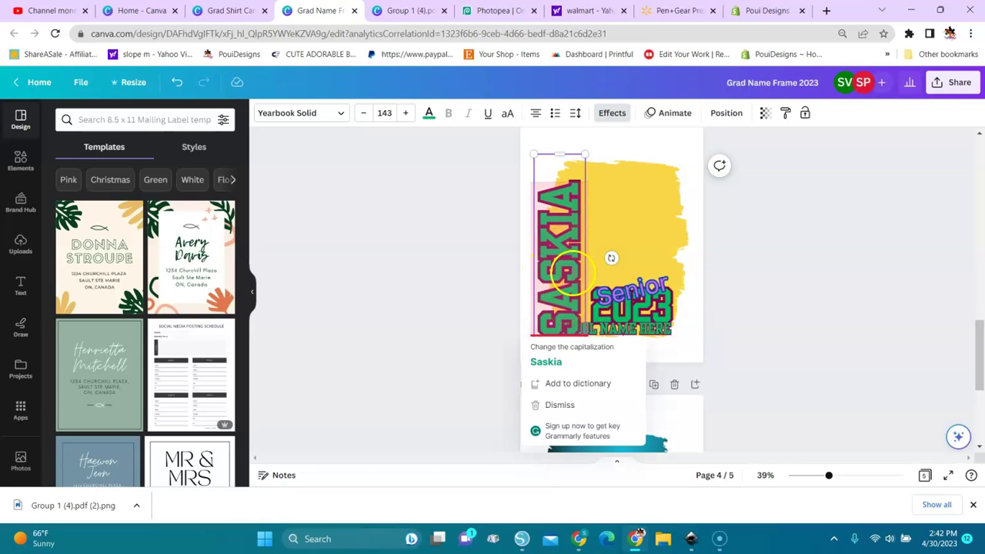
{"action": "key", "text": "ctrl+z"}
{"action": "key", "text": "ctrl+z"}
{"action": "key", "text": "ctrl+z"}
{"action": "key", "text": "ctrl+z"}
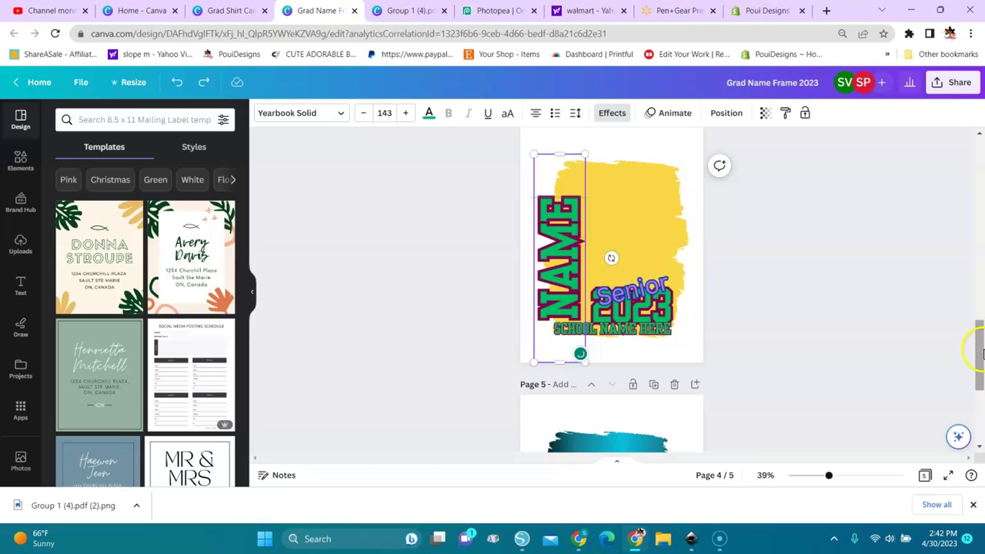
Step: Set page 5's three gradient colours to pink, purple and yellow
{"action": "scroll", "coordinate": [973, 350], "scroll_direction": "down", "scroll_amount": 5}
{"action": "left_click", "coordinate": [631, 273]}
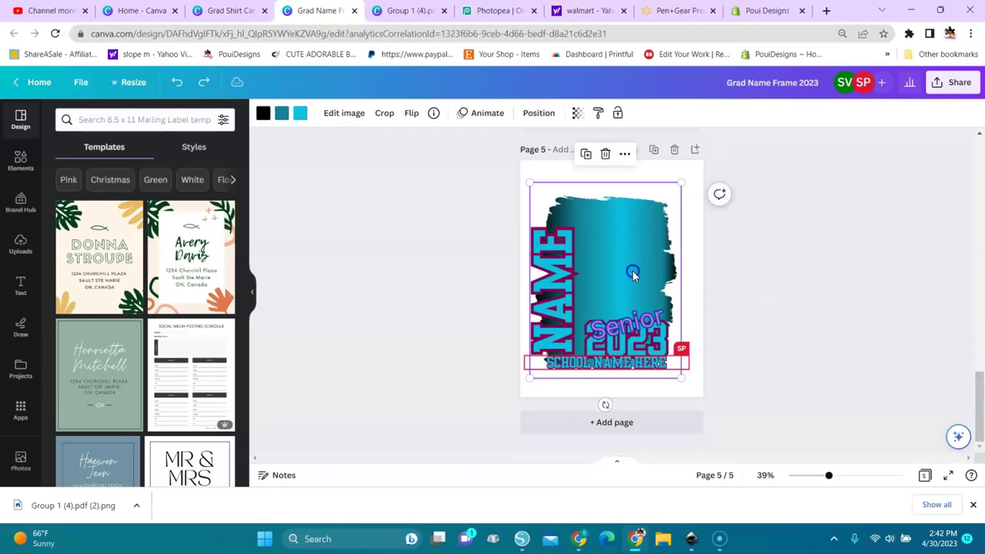
{"action": "left_click", "coordinate": [264, 116]}
{"action": "left_click", "coordinate": [190, 214]}
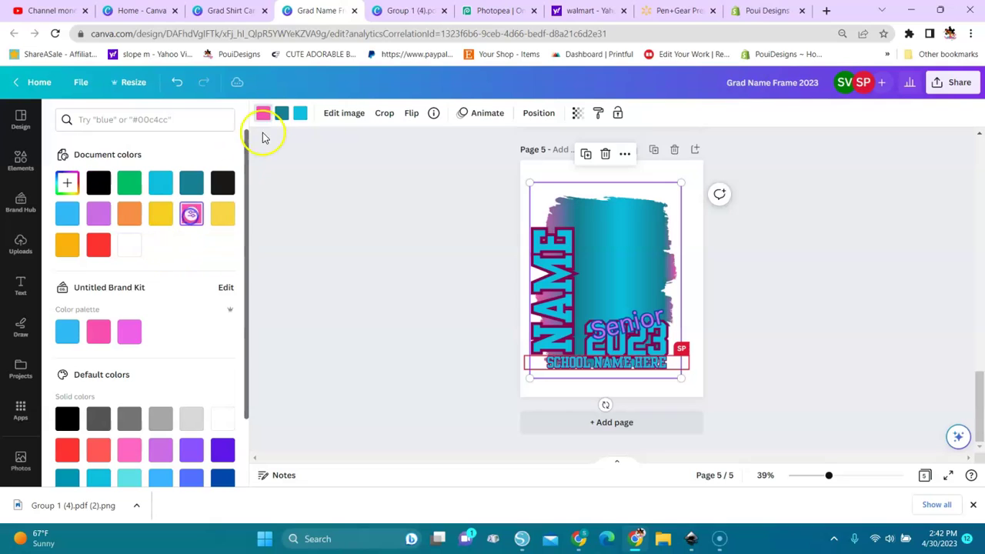
{"action": "left_click", "coordinate": [281, 114]}
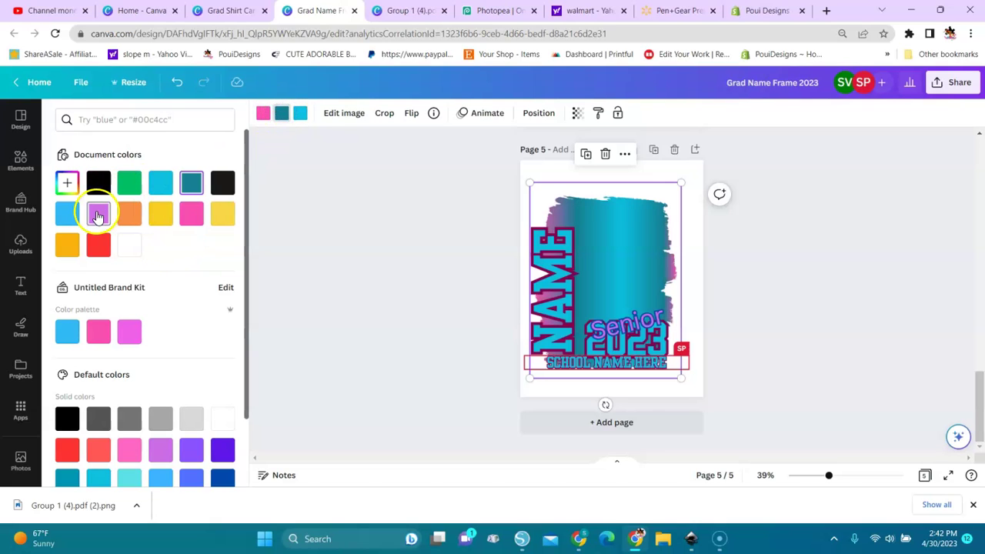
{"action": "left_click", "coordinate": [99, 215]}
{"action": "left_click", "coordinate": [300, 113]}
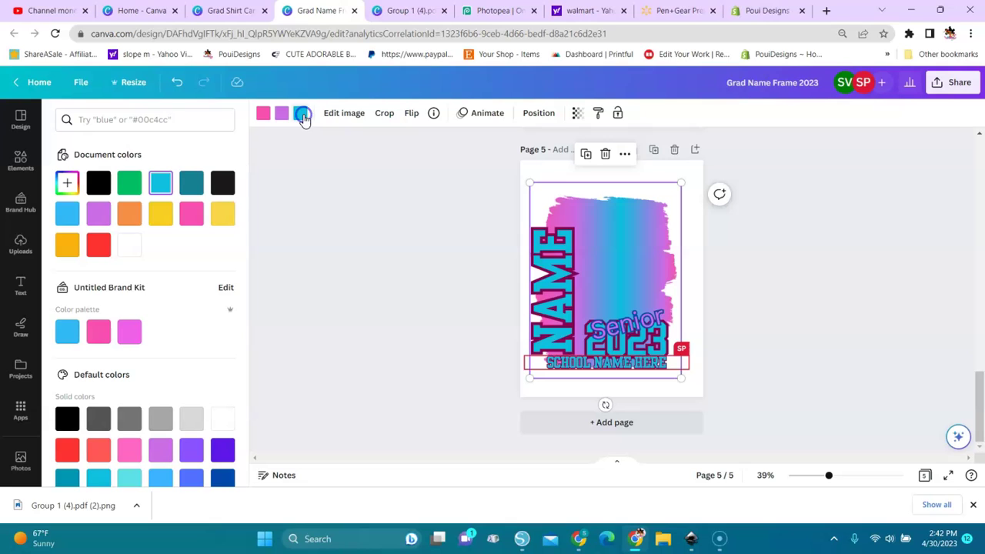
{"action": "left_click", "coordinate": [129, 185]}
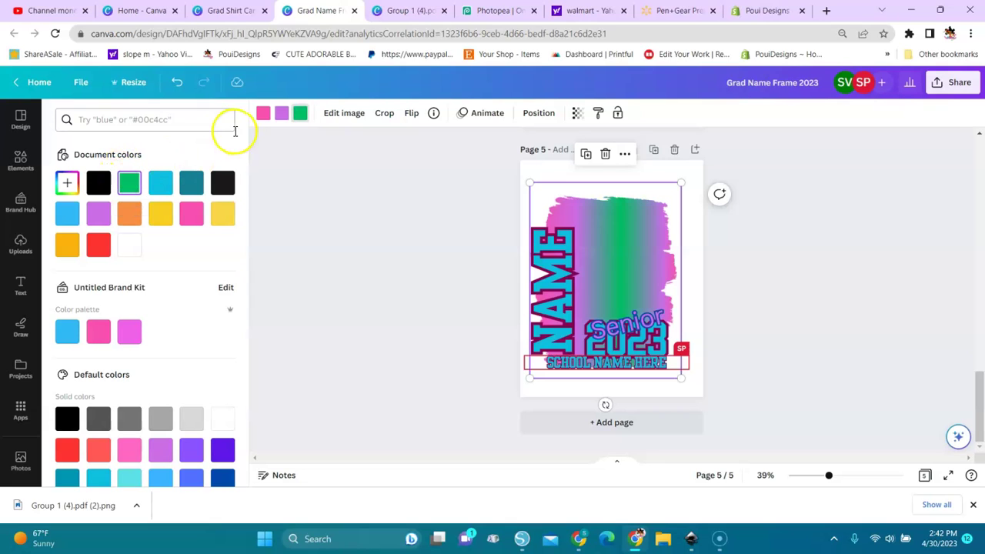
{"action": "left_click", "coordinate": [222, 215]}
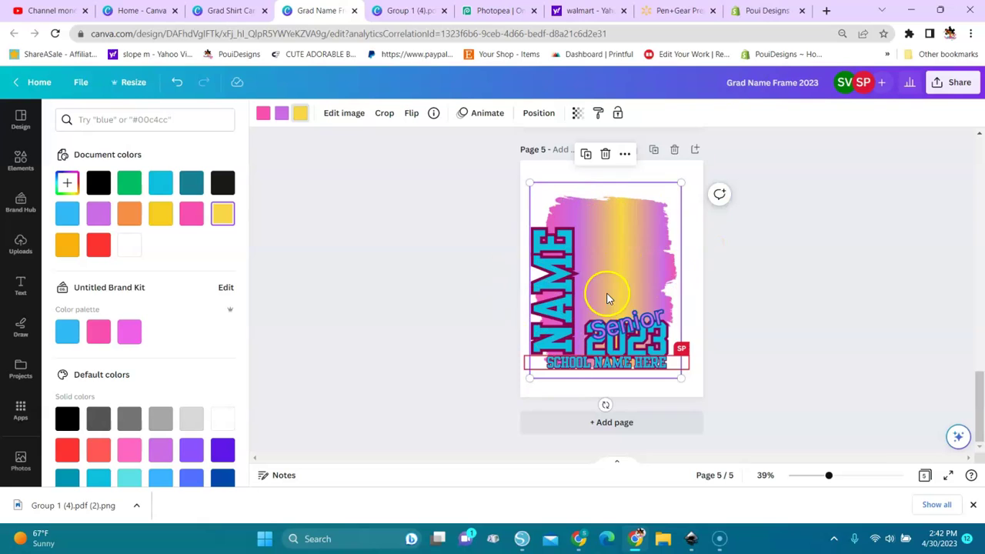
{"action": "left_click_drag", "start_coordinate": [977, 372], "coordinate": [919, 295]}
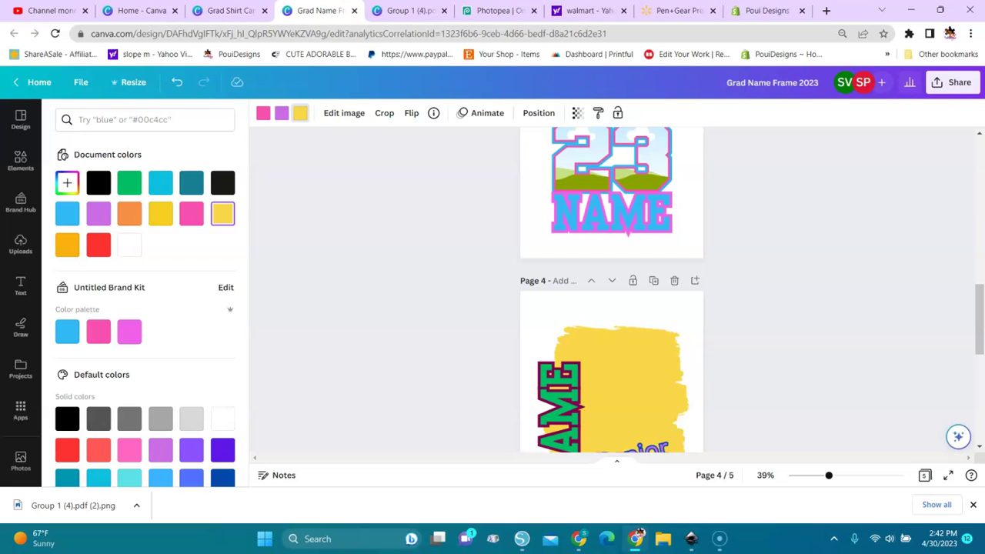
Step: Switch back to the Group 1 (4).pdf tab showing the finished photo frame
{"action": "left_click", "coordinate": [398, 13]}
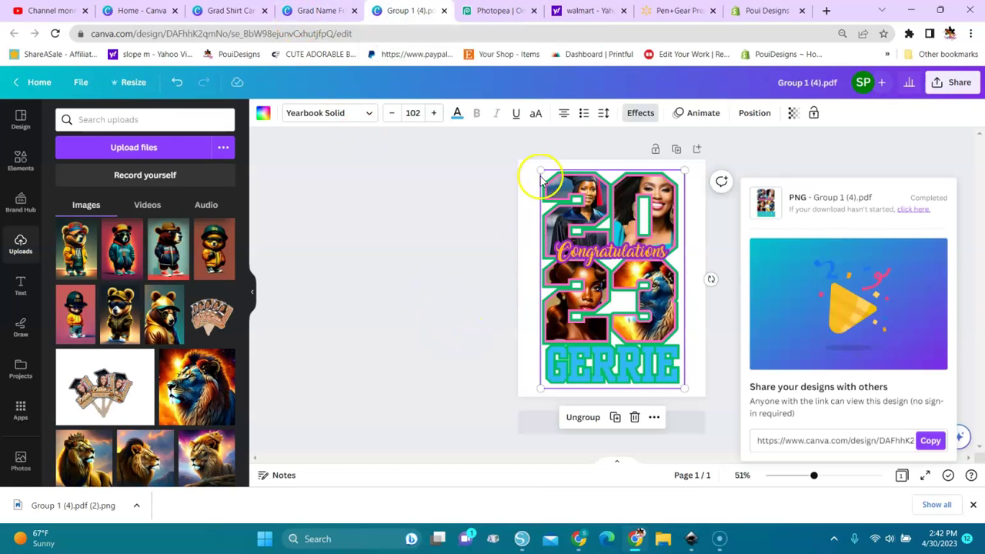